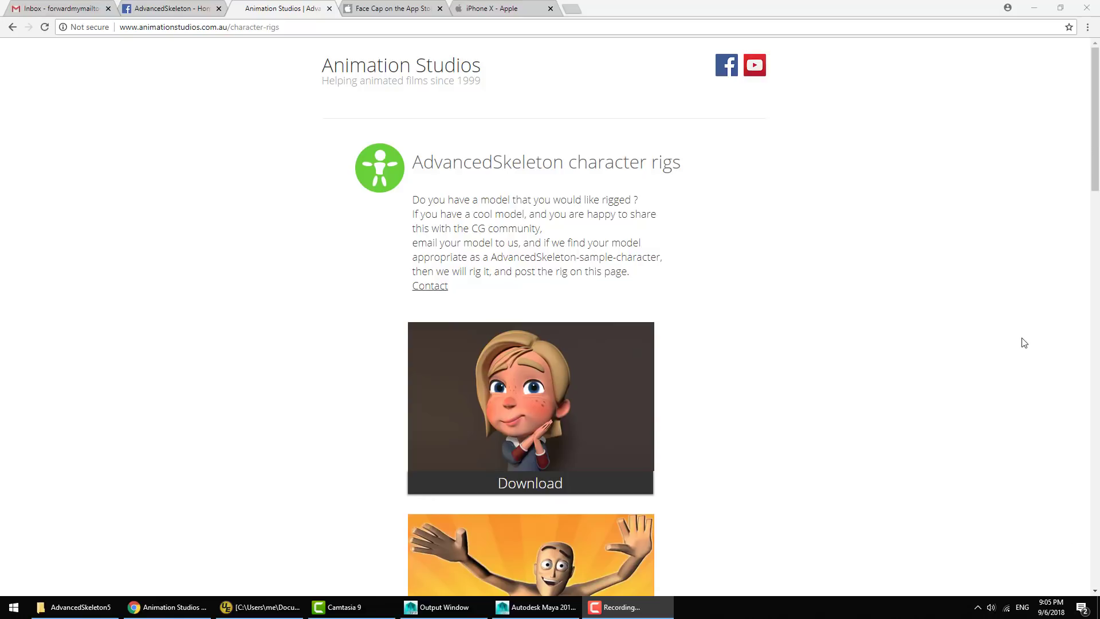
click(510, 9)
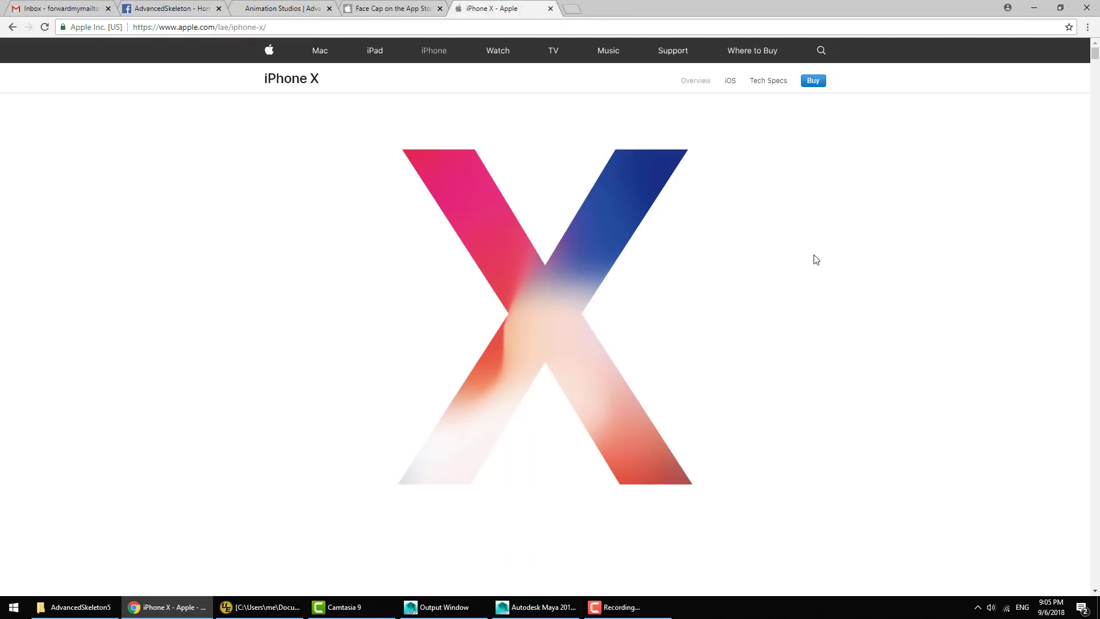
scroll(812, 256, down, 20)
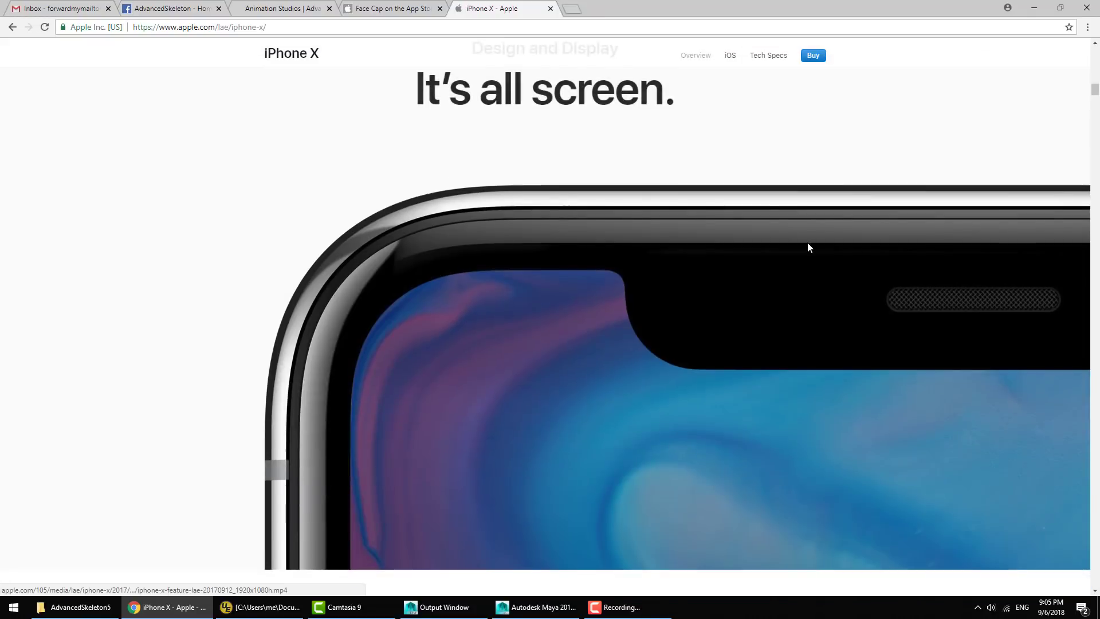
scroll(809, 247, down, 10)
scroll(809, 247, up, 5)
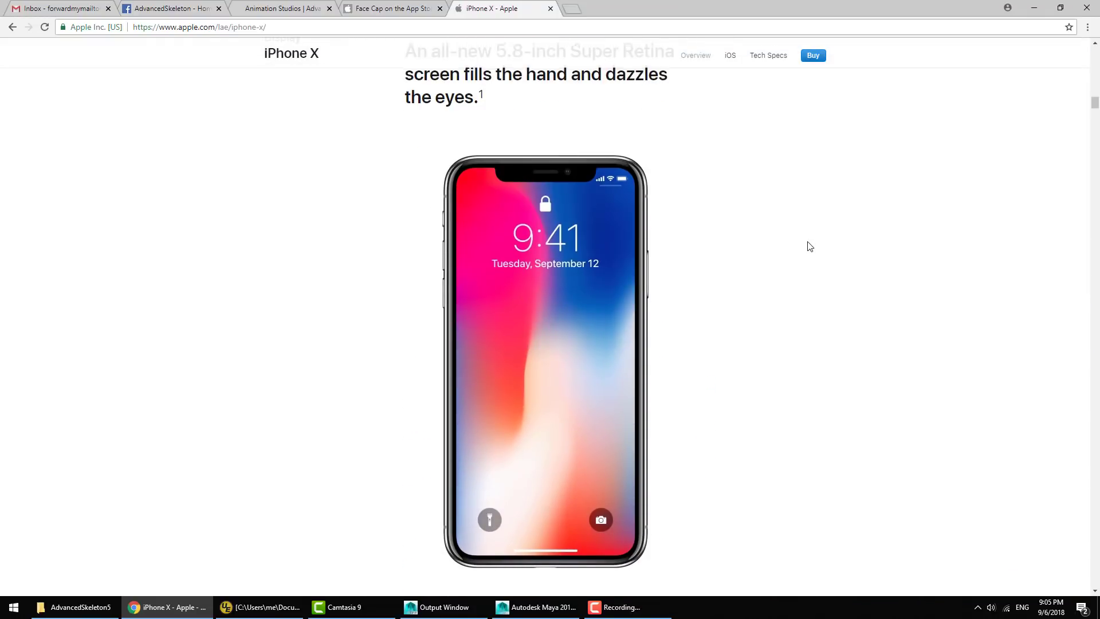
scroll(808, 246, up, 7)
scroll(807, 247, down, 15)
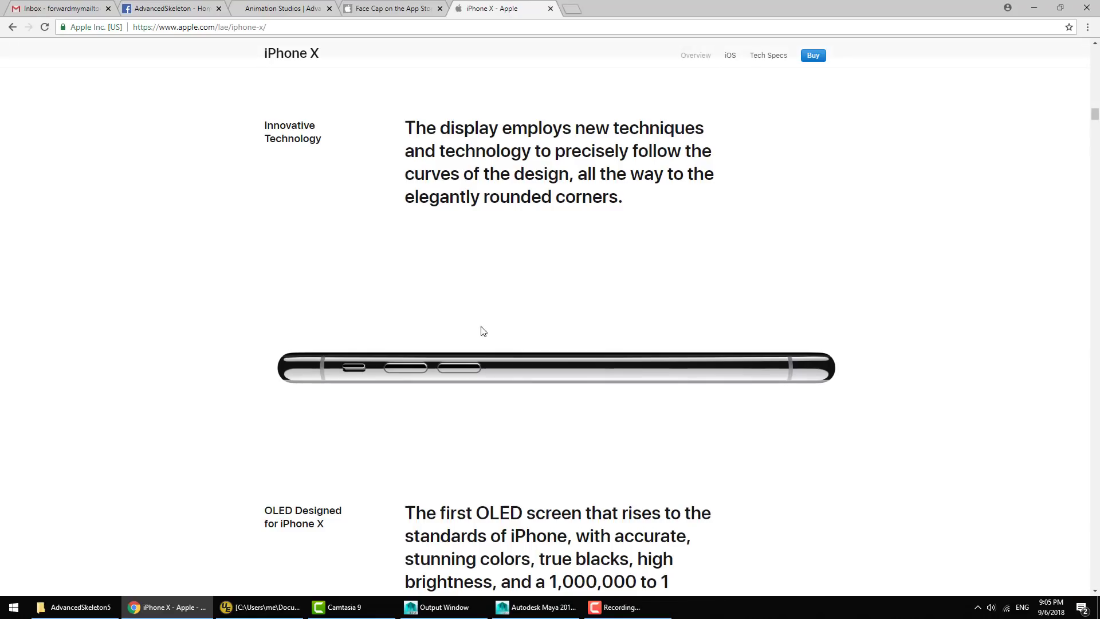
scroll(482, 331, down, 20)
scroll(376, 396, up, 6)
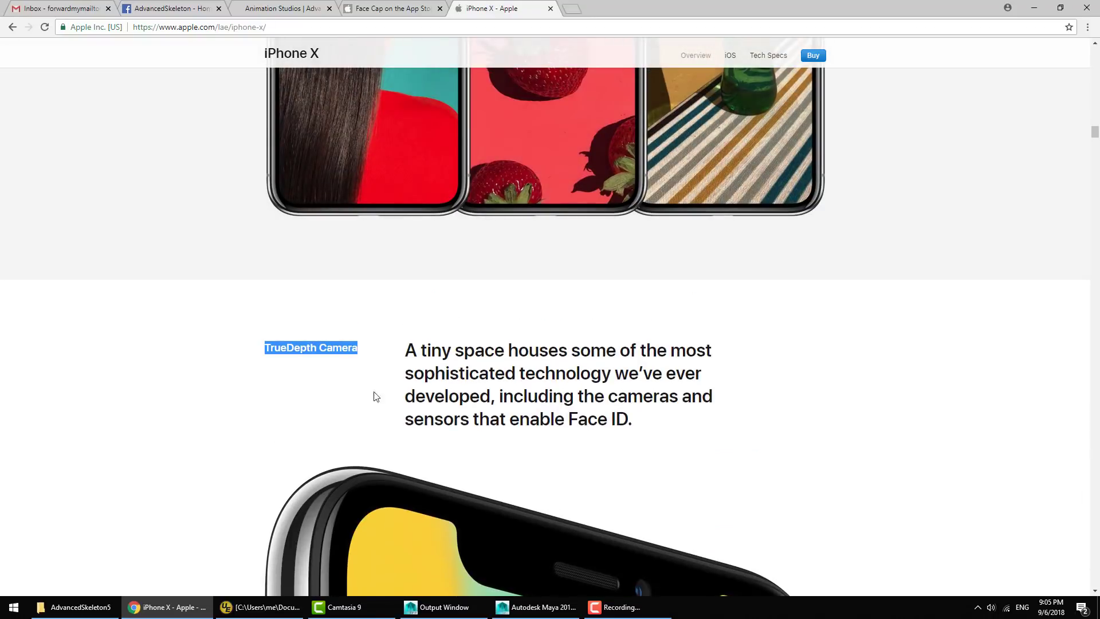
click(361, 367)
drag(265, 347, 375, 350)
click(530, 344)
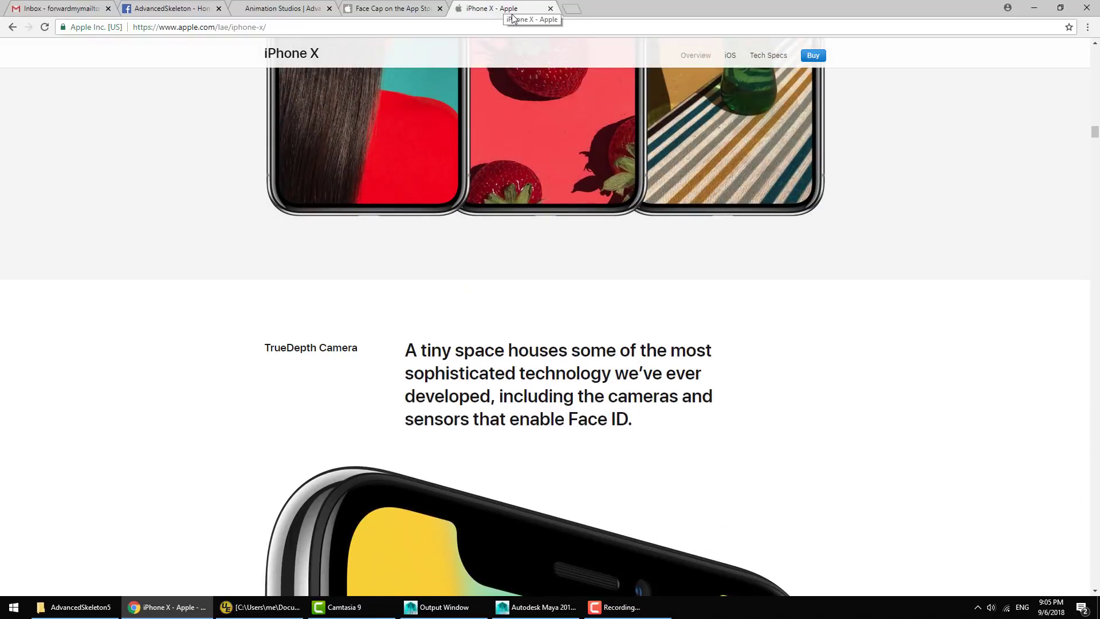
Step: View the App Store page of the Face Cap app and highlight the app's name
click(394, 8)
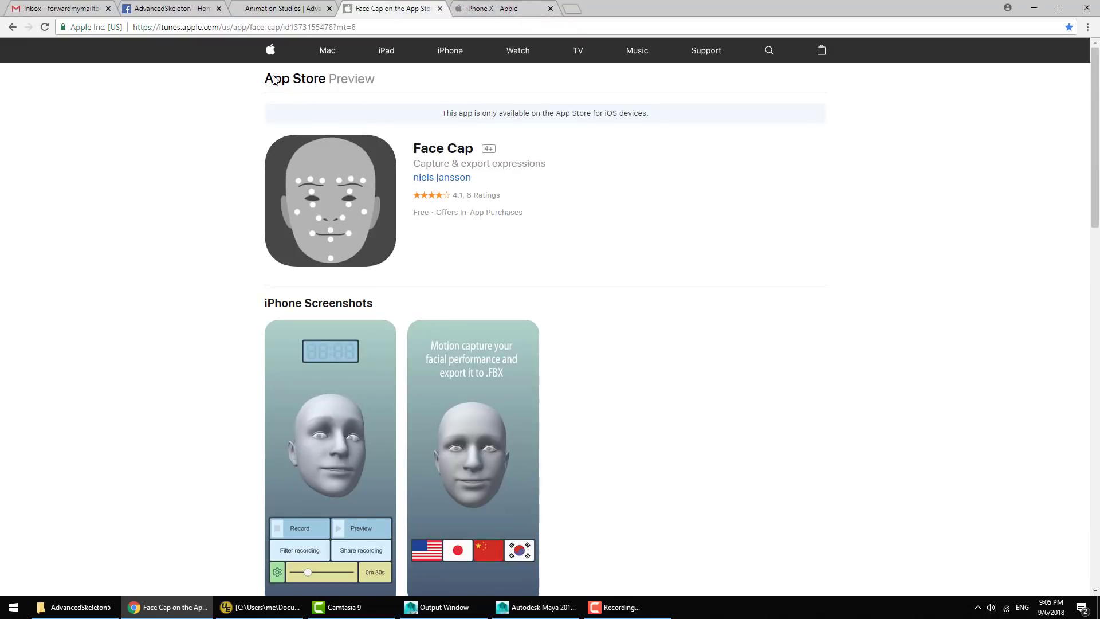
drag(414, 149, 476, 149)
click(566, 198)
mouse_move(554, 606)
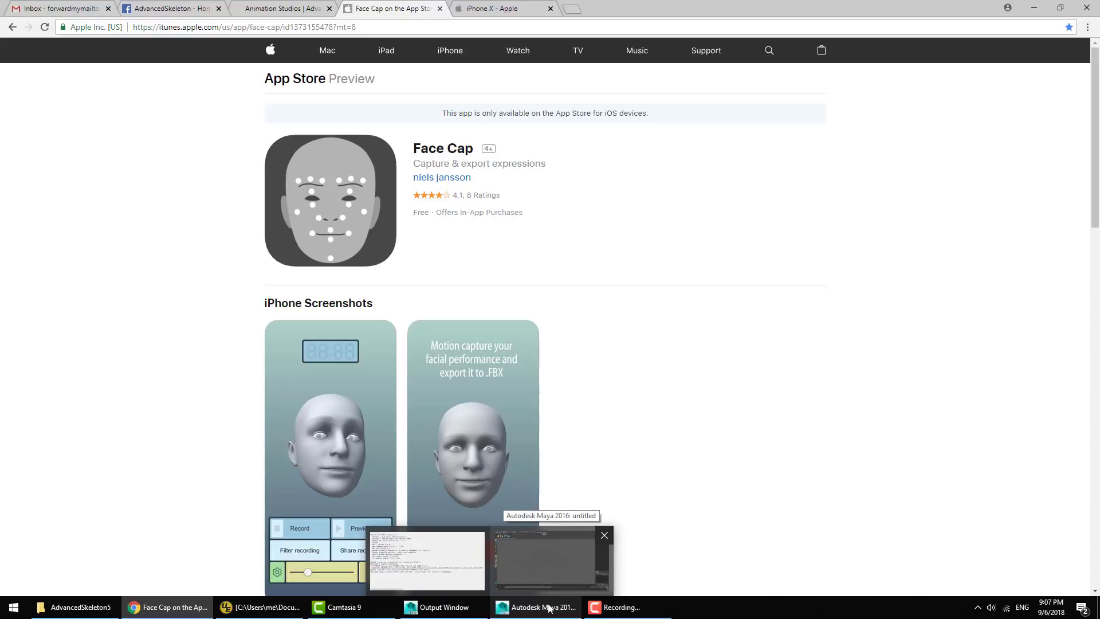
click(551, 609)
click(168, 607)
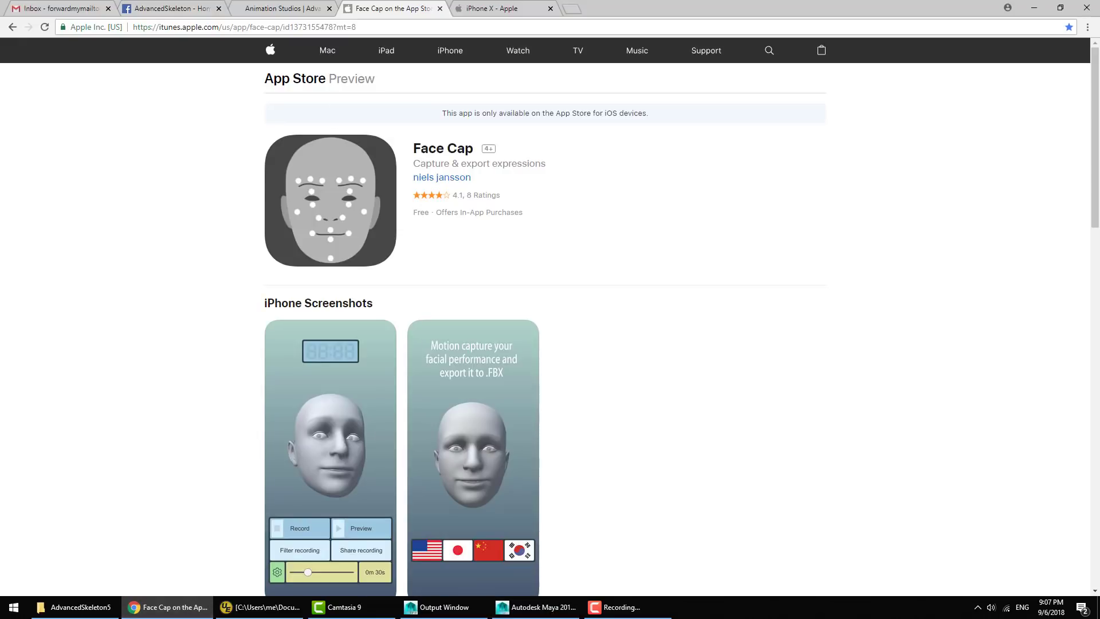
Step: Browse the AdvancedSkeleton character rigs page down to the Chubby character's download
click(278, 8)
scroll(784, 317, down, 10)
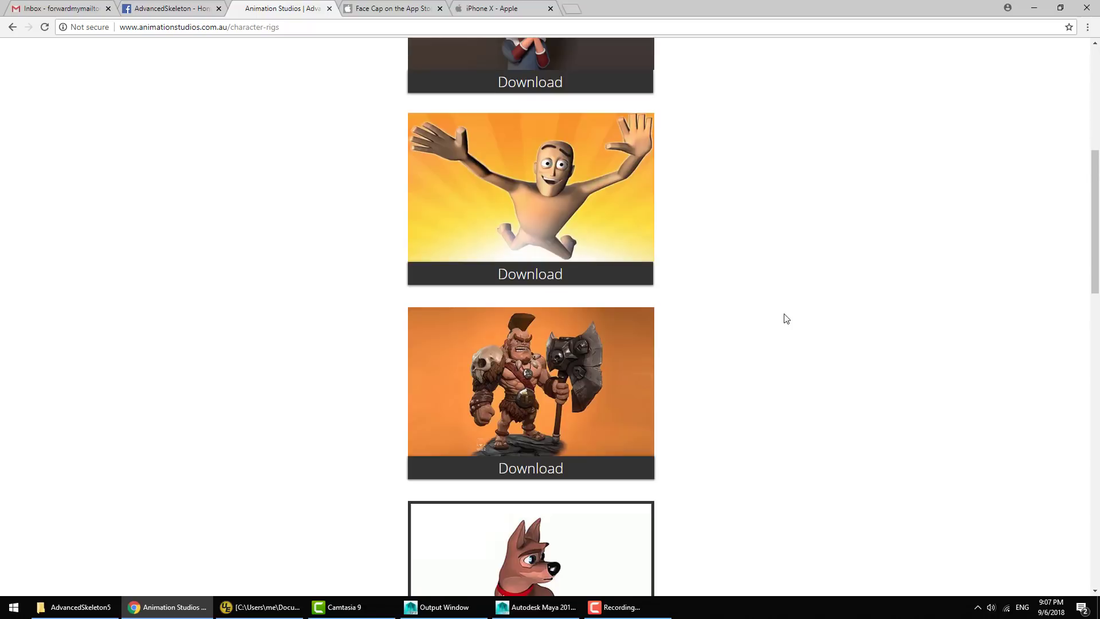
scroll(786, 317, down, 8)
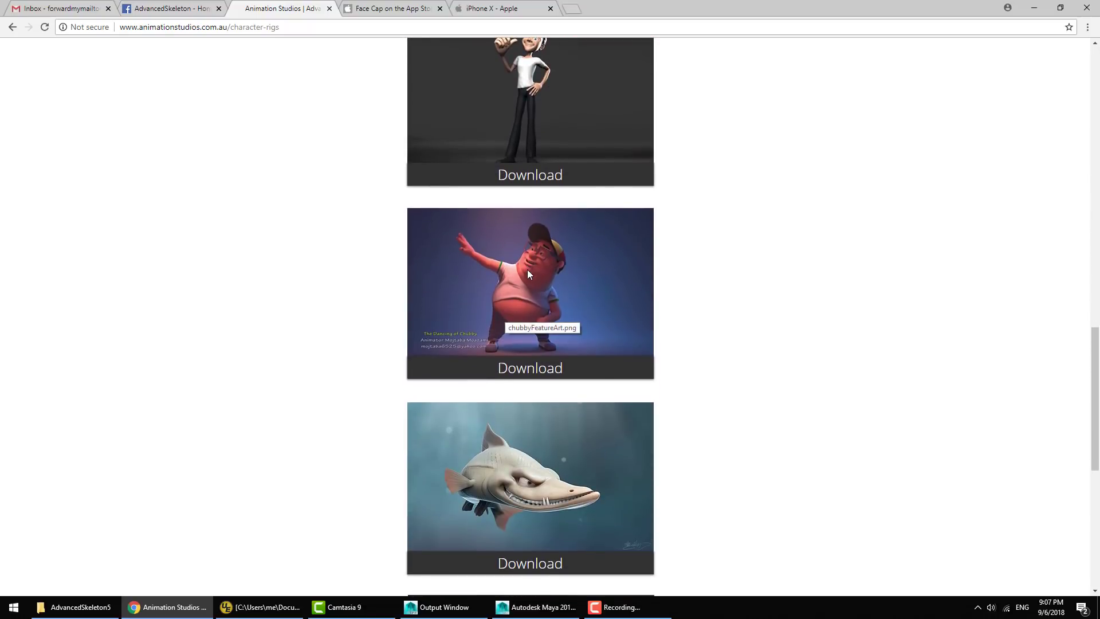
Step: Switch to Maya and reference chubby.mb from AdvancedSkeleton's exampleFiles/downloads/chubby folder into the scene
click(545, 608)
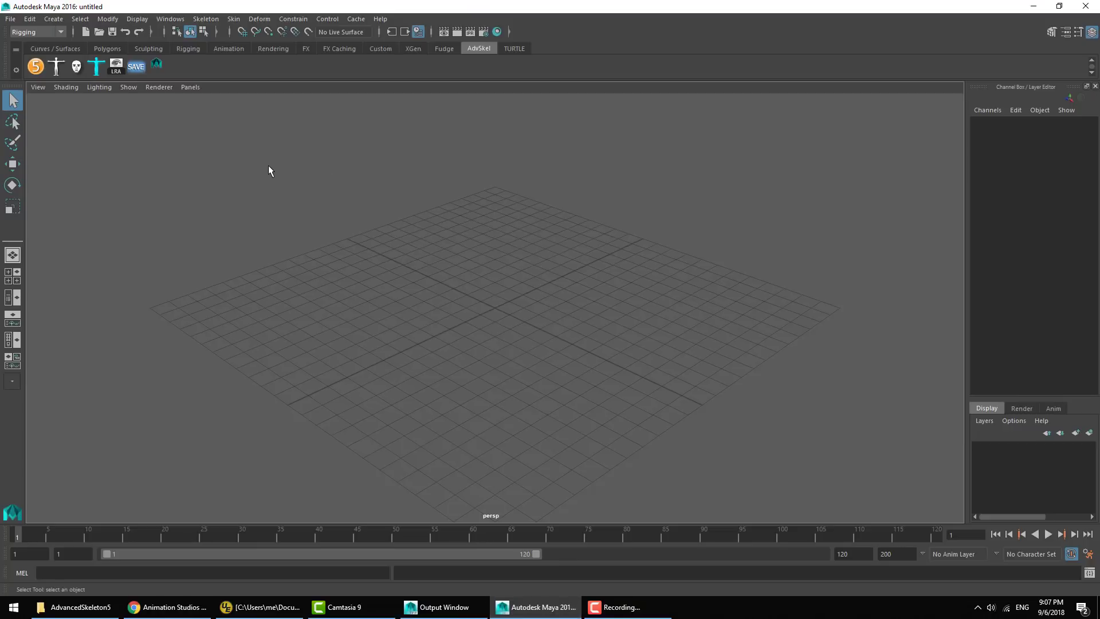
click(11, 19)
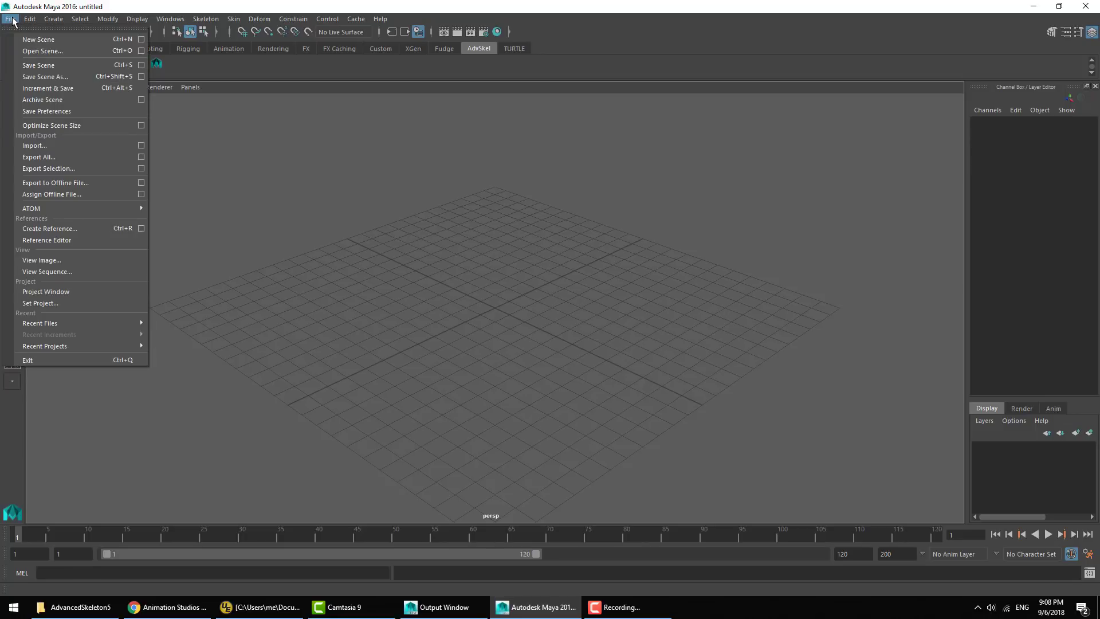
click(13, 21)
click(11, 19)
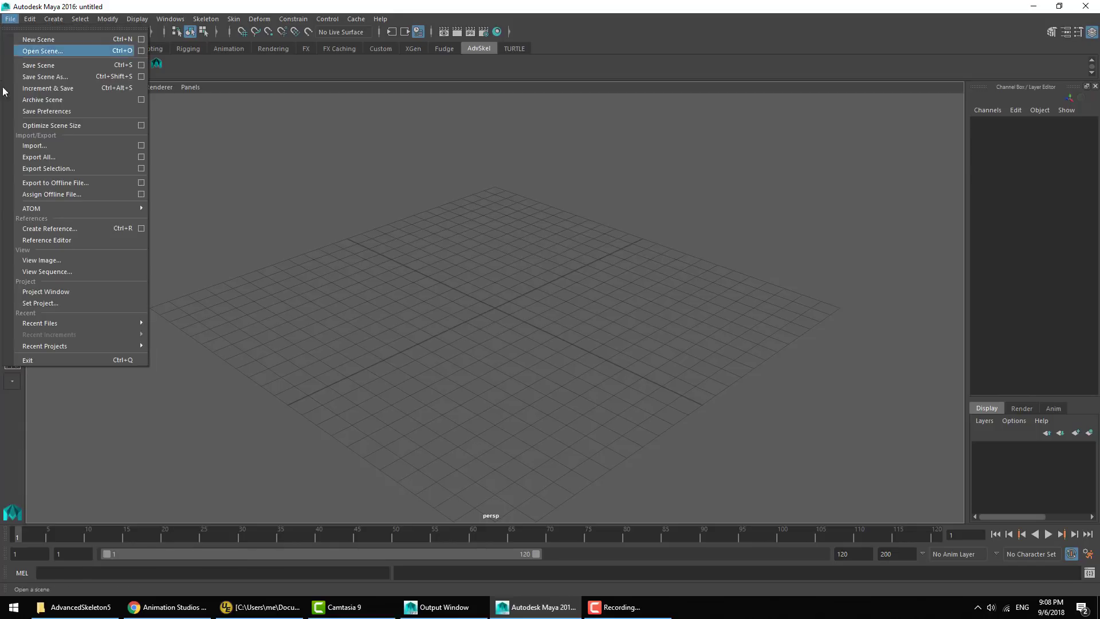
click(44, 229)
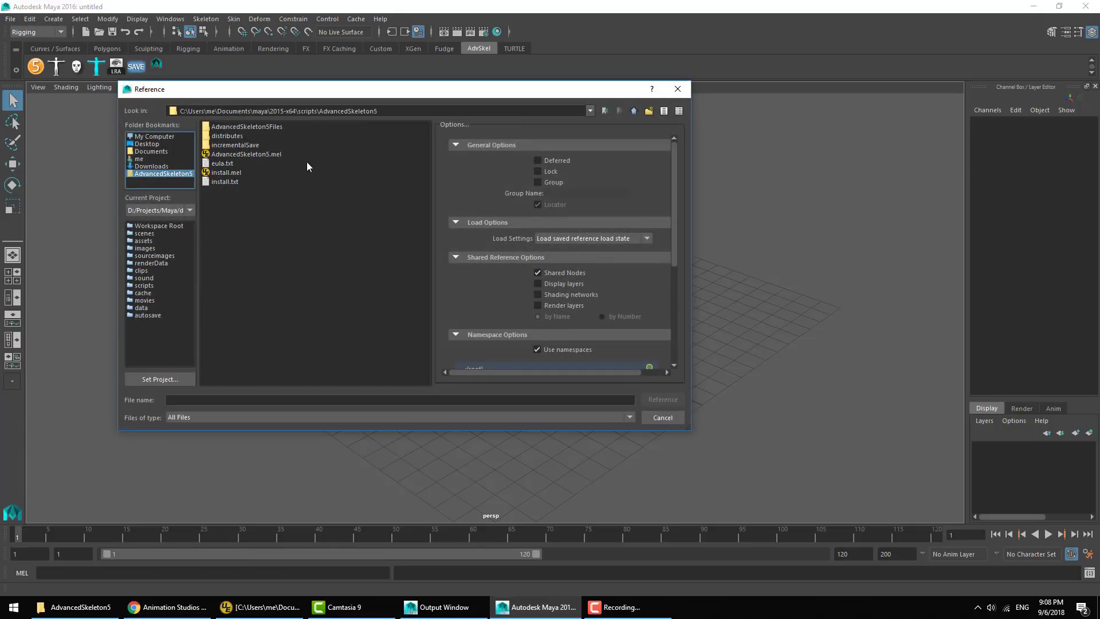
double_click(255, 126)
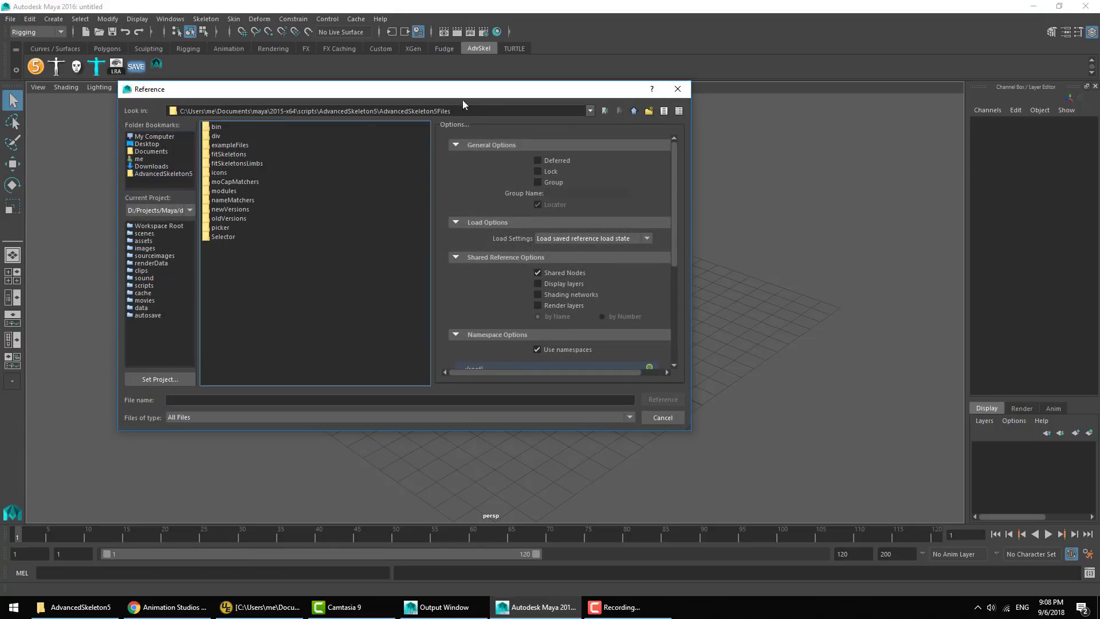
double_click(227, 145)
double_click(220, 128)
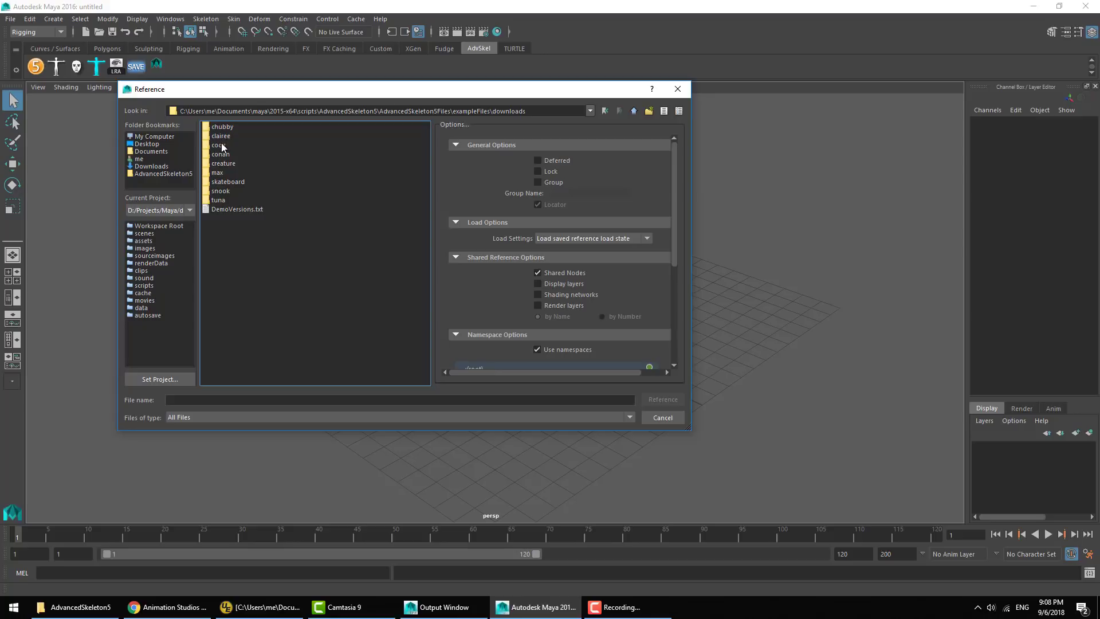
double_click(223, 127)
double_click(225, 127)
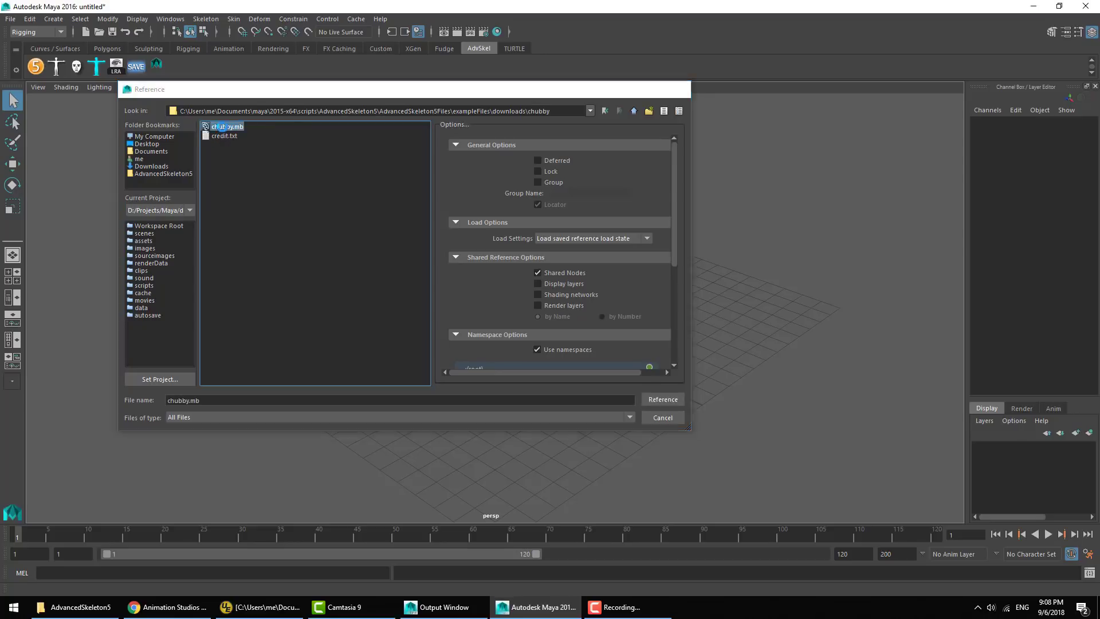
Step: Check in the Plug-in Manager whether the fbxmaya.mll plug-in is loaded
alt+right_drag(529, 318, 619, 315)
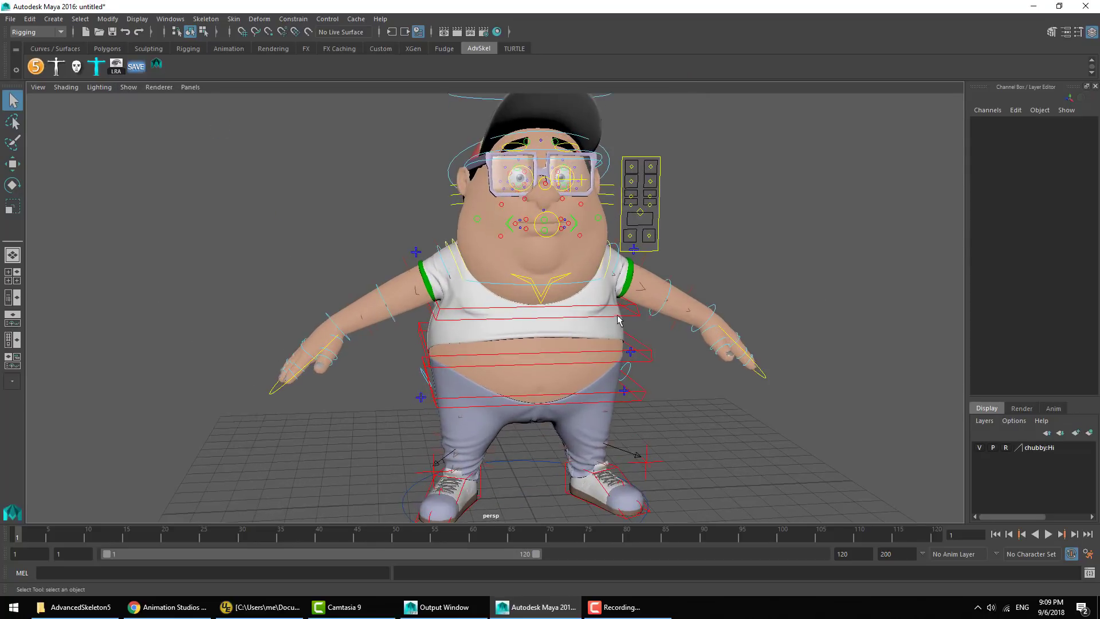
alt+middle_drag(619, 315, 590, 370)
alt+right_drag(590, 370, 631, 371)
alt+middle_drag(607, 349, 617, 358)
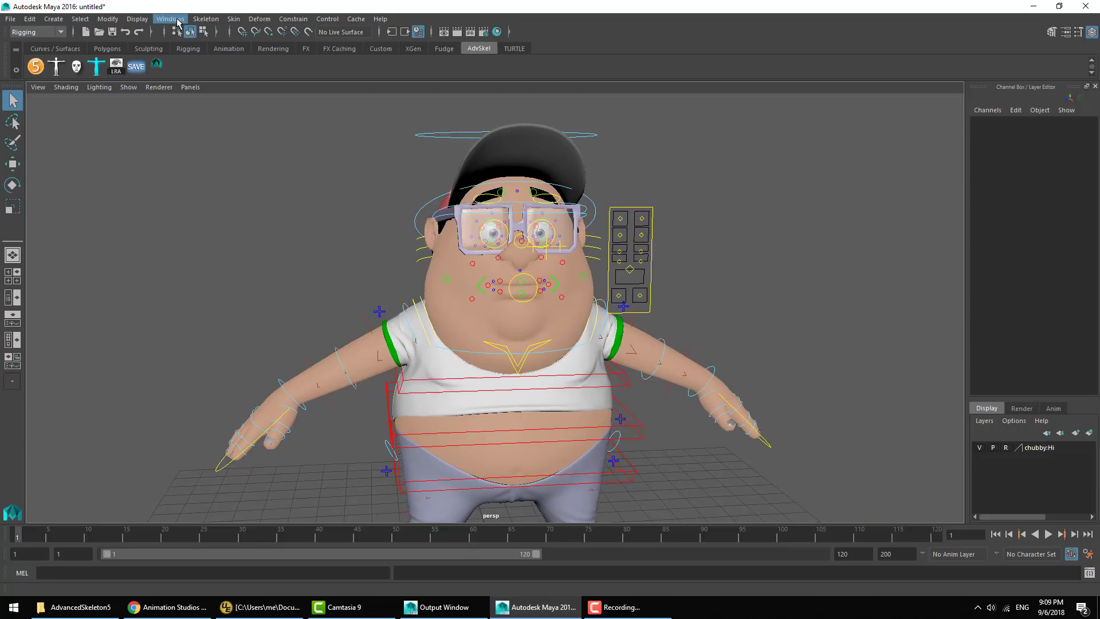
click(177, 22)
mouse_move(289, 93)
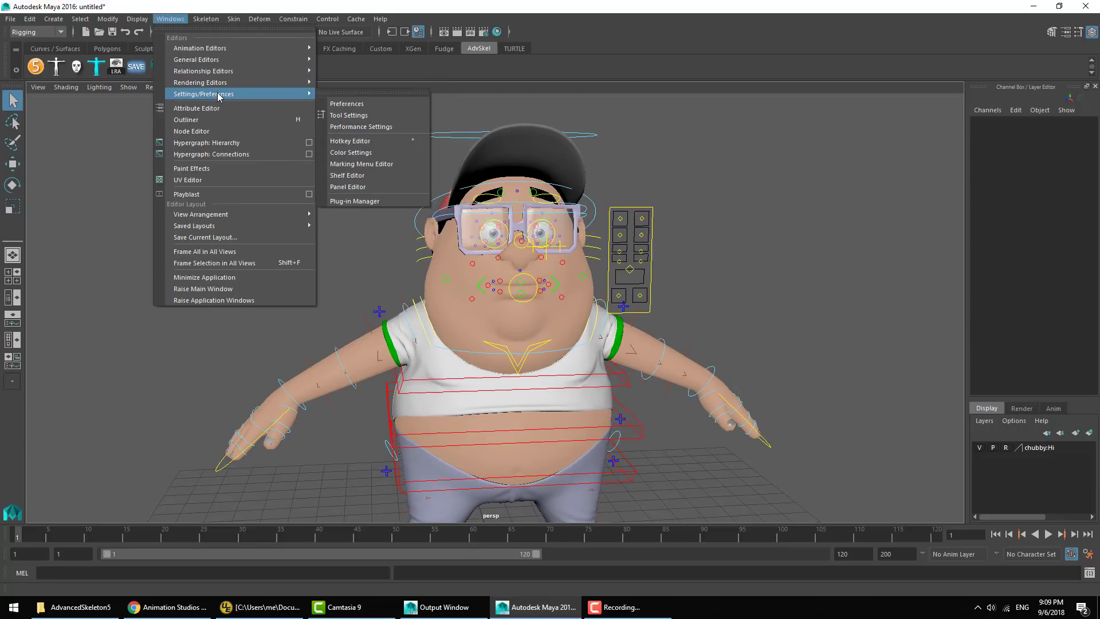
click(397, 200)
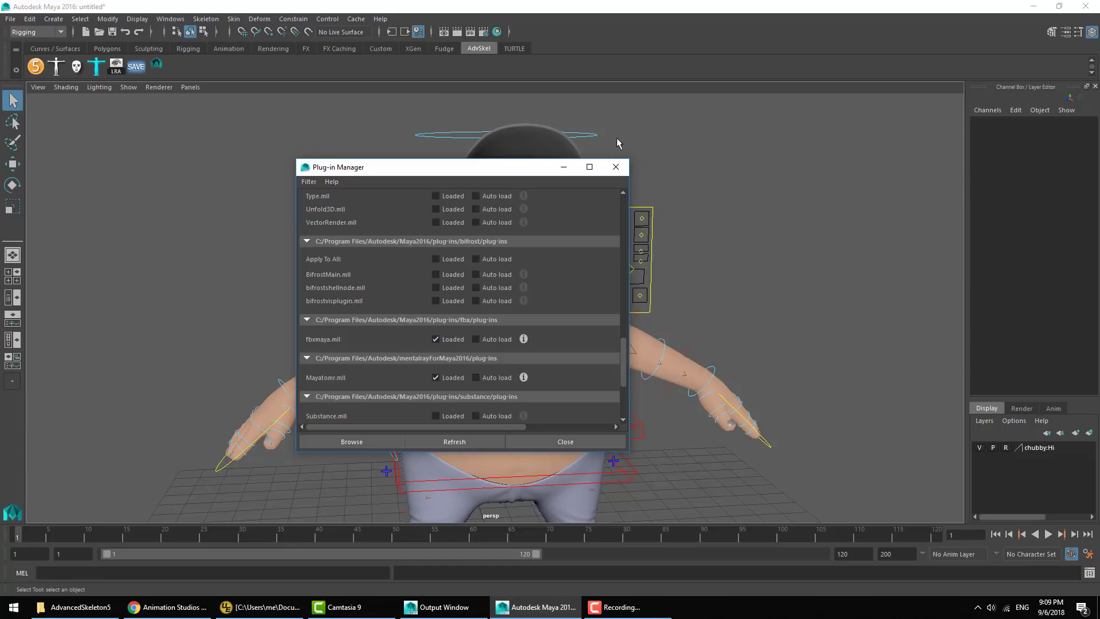
click(615, 167)
Step: Import the Face Cap file Recording.fbx from the Downloads folder into the scene
click(11, 19)
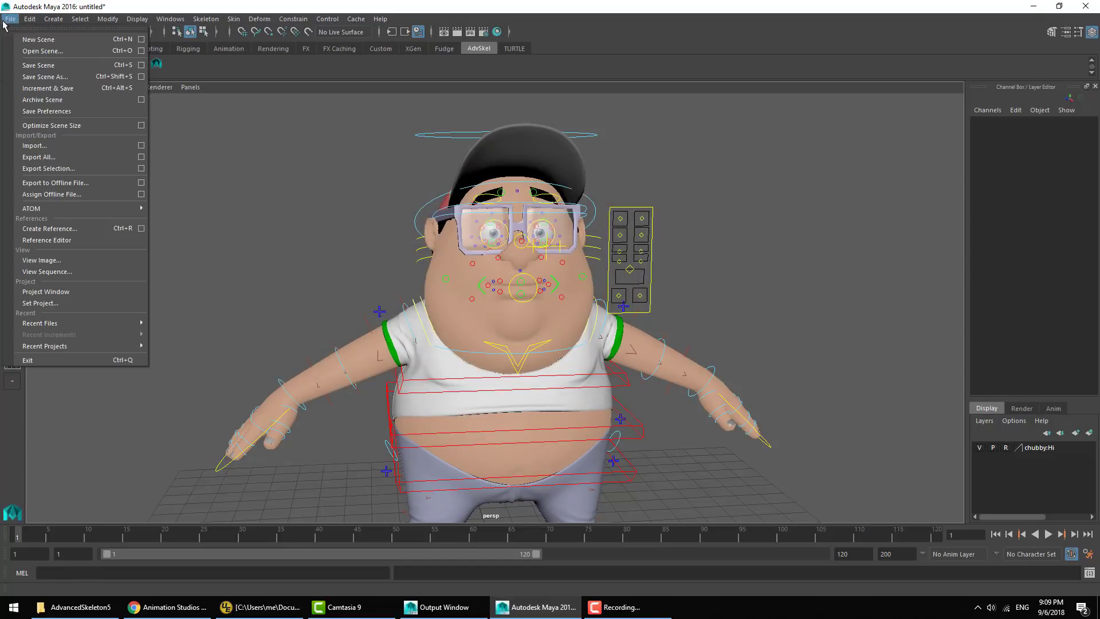
click(66, 145)
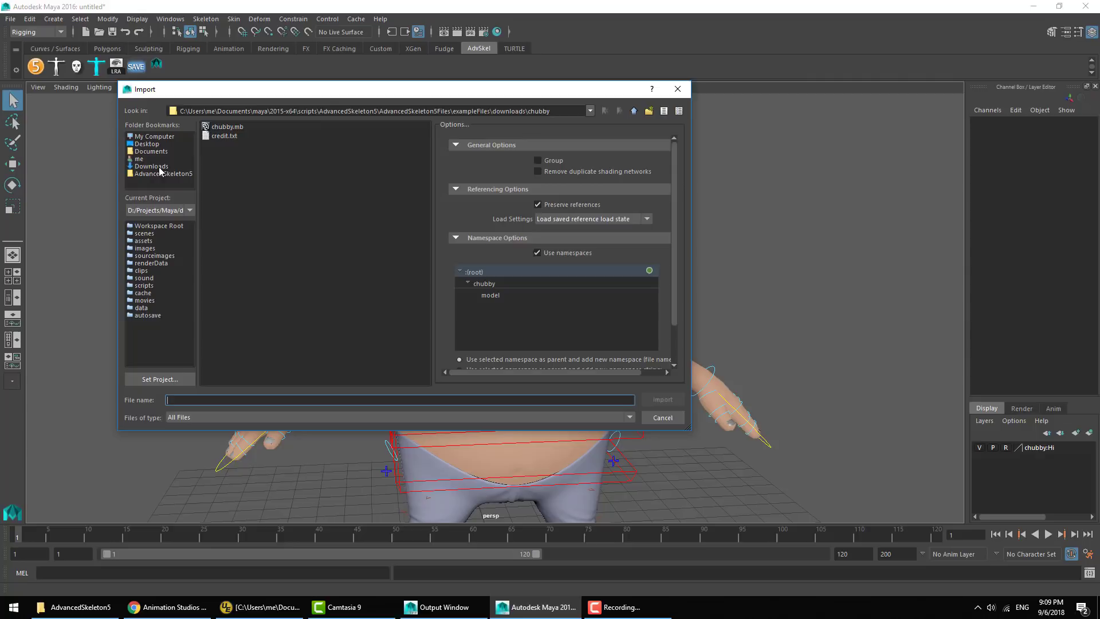
click(159, 167)
double_click(344, 190)
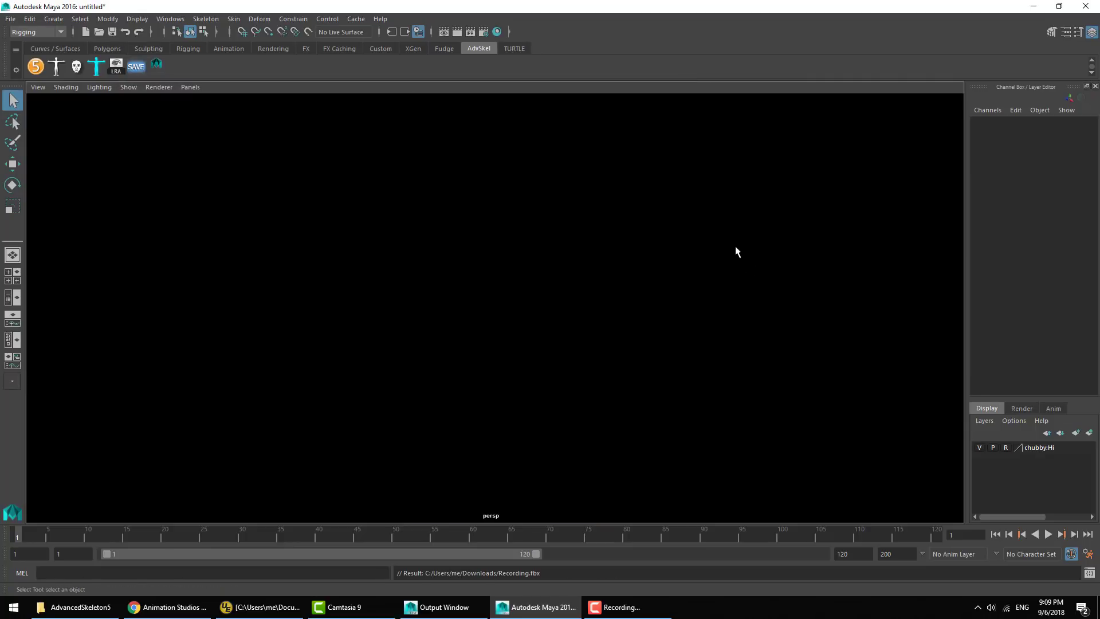
Step: Examine the imported head's size and position next to the Chubby character
alt+drag(737, 250, 783, 260)
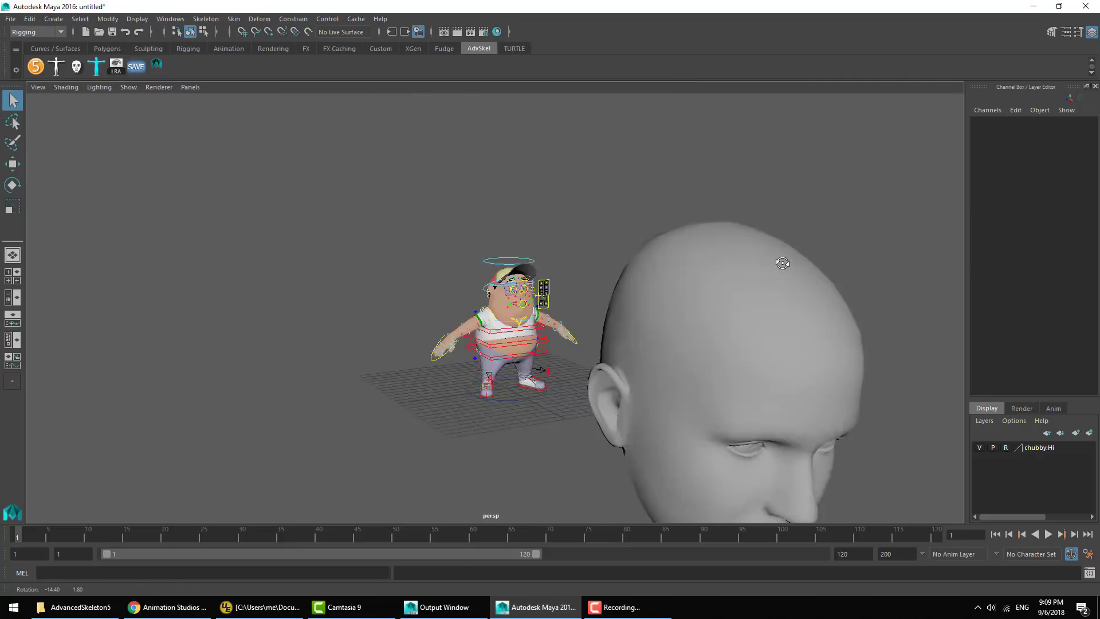
alt+right_drag(783, 260, 609, 260)
alt+drag(601, 260, 589, 255)
alt+middle_drag(589, 254, 543, 249)
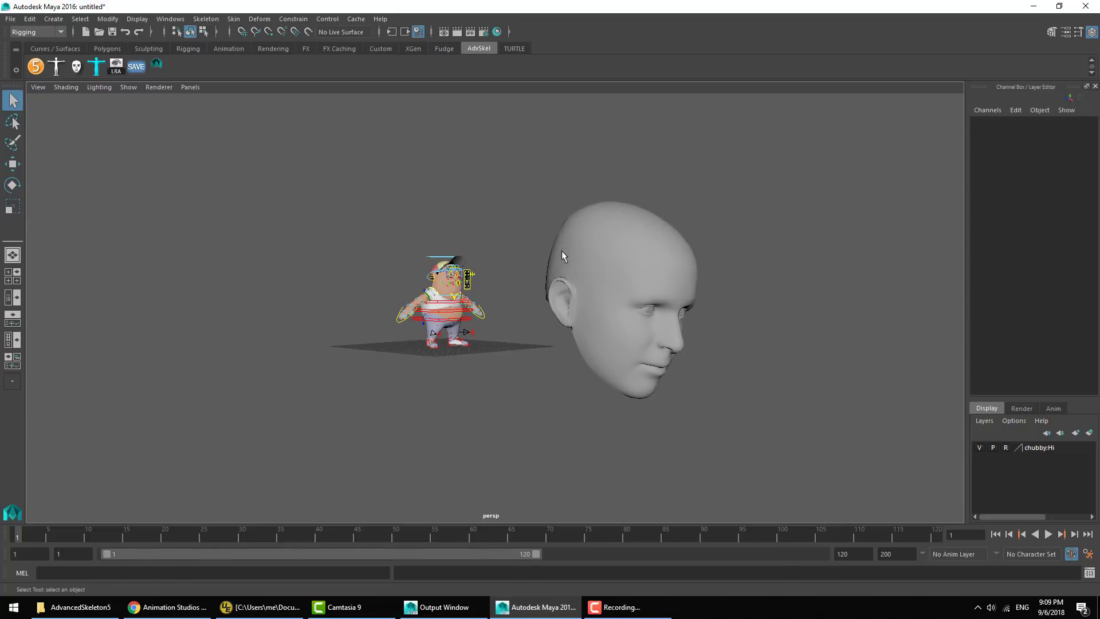
alt+drag(590, 275, 572, 274)
alt+right_drag(571, 274, 583, 278)
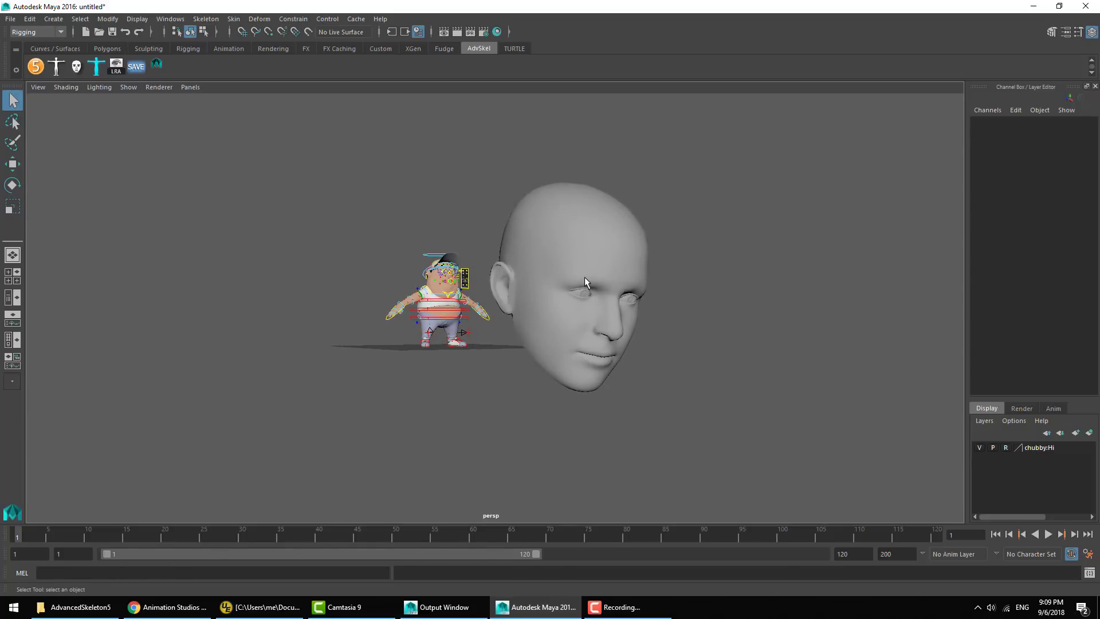
alt+drag(582, 282, 585, 288)
scroll(579, 289, down, 1)
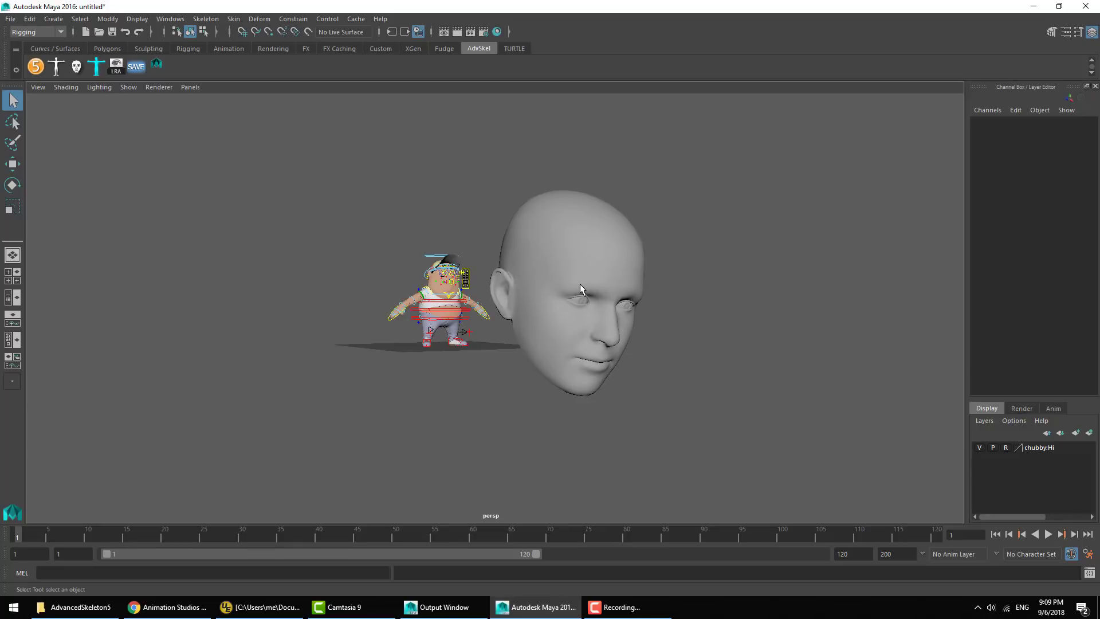
Step: Scale the imported head's grp_scale group uniformly down to about 0.334
key(o)
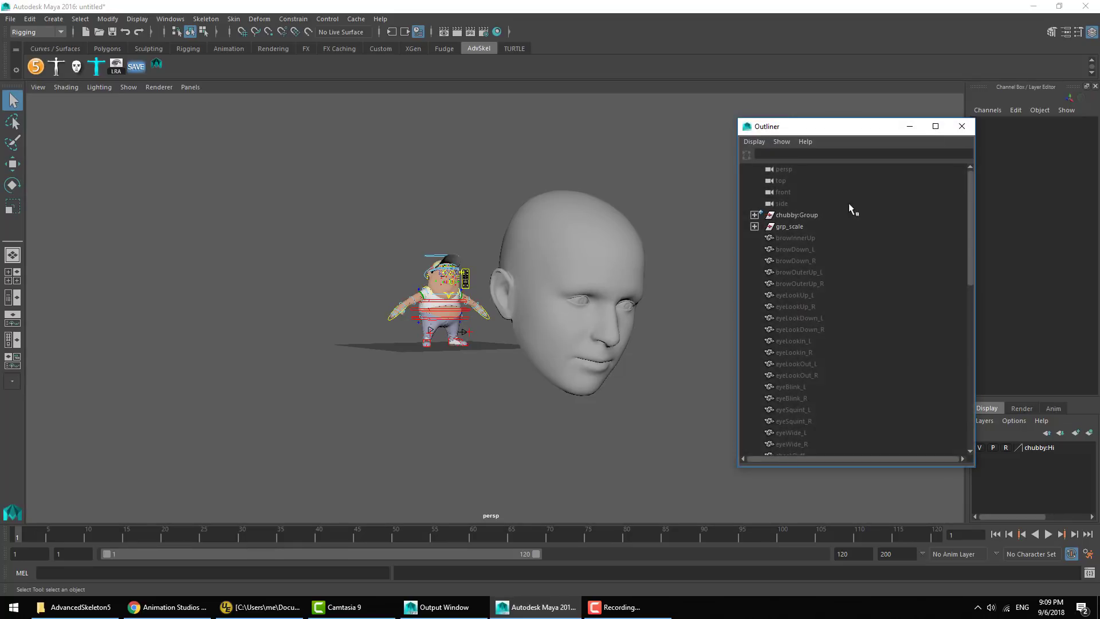
click(802, 226)
key(r)
middle_drag(653, 325, 479, 325)
Step: In the side view, move the grp_scale group to about Y 7.353 and Z -9.134
key(space)
alt+middle_drag(708, 401, 633, 436)
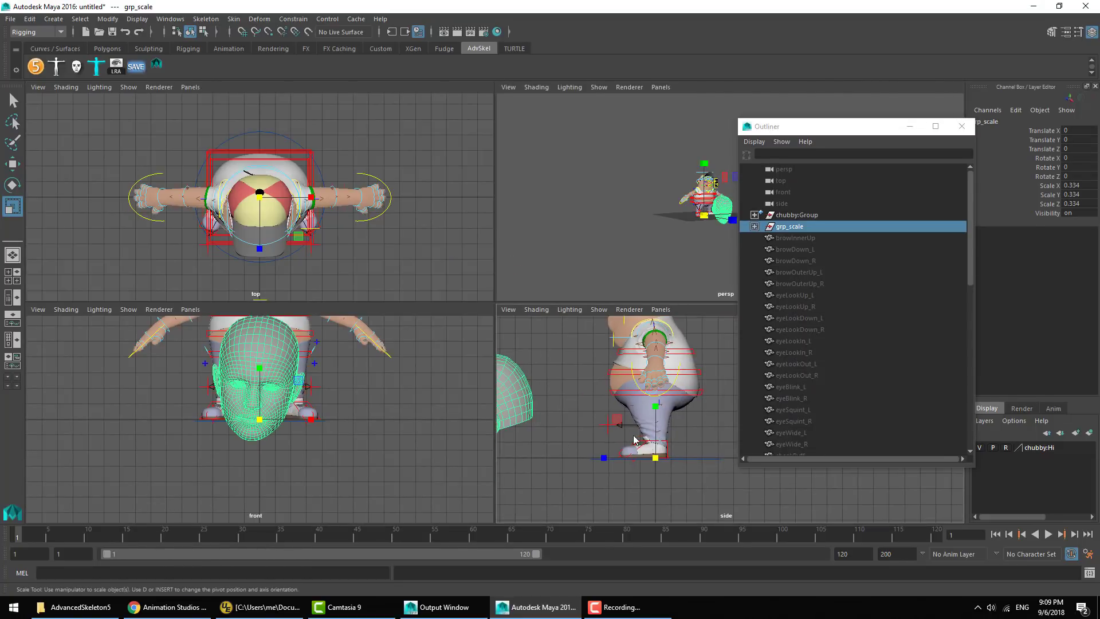
key(space)
scroll(625, 418, down, 3)
alt+middle_drag(506, 371, 803, 229)
key(w)
Step: Scale grp_scale down to about 0.239 and reposition it at about Y 8.525 and Z -6.811
key(r)
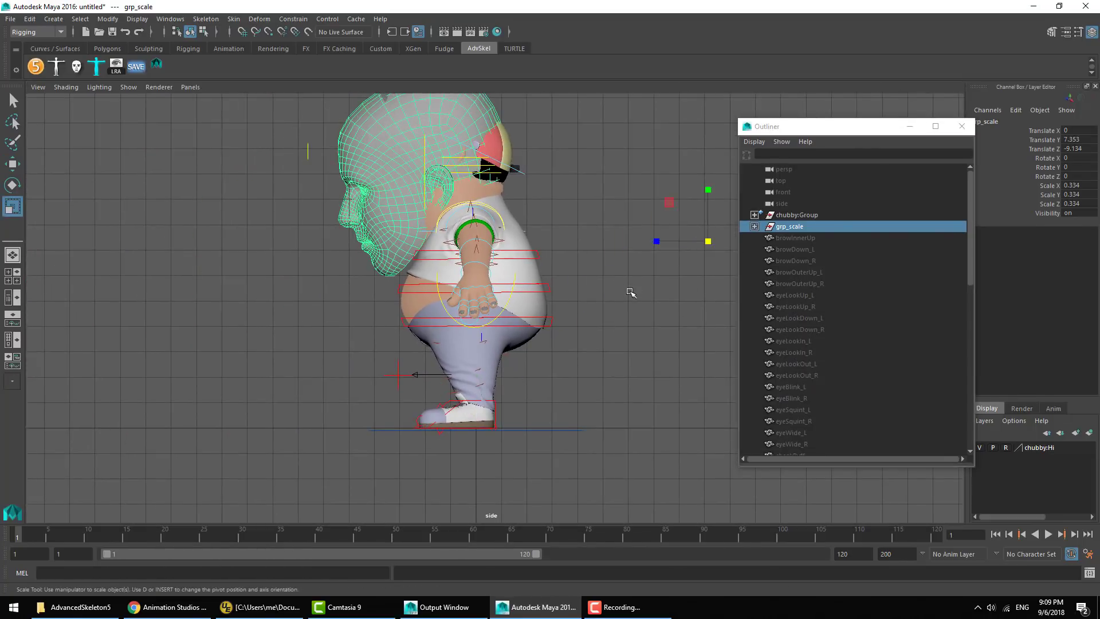
middle_drag(630, 292, 563, 258)
key(w)
Step: In the front view, move grp_scale beside the character's head at about X -4.94 and Y 8.325
key(space)
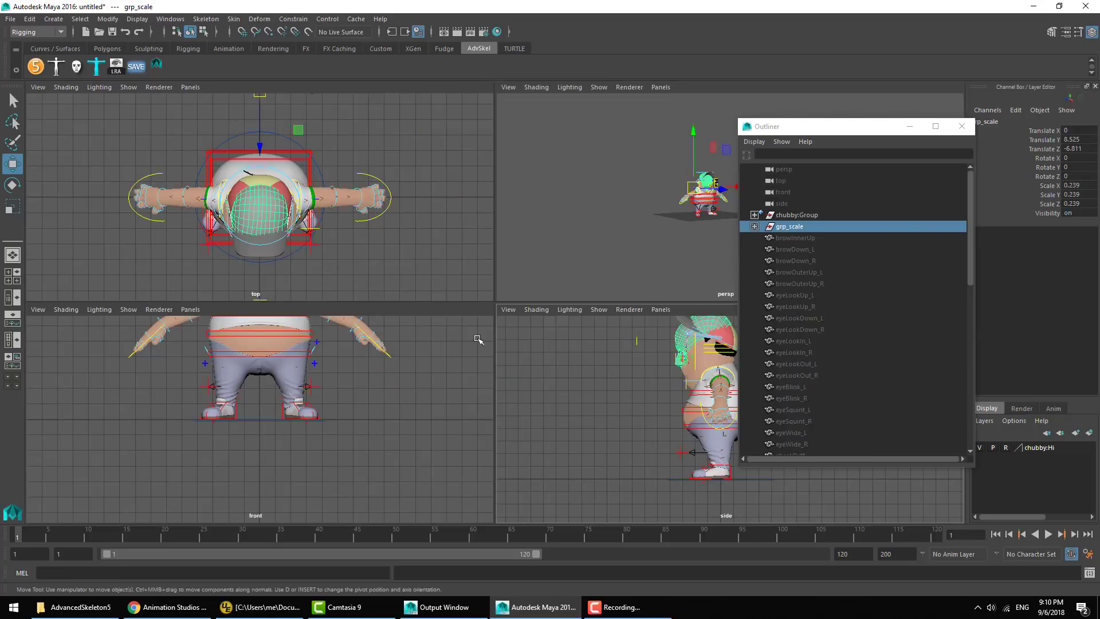
alt+middle_drag(477, 339, 461, 572)
scroll(404, 469, up, 1)
alt+middle_drag(405, 470, 489, 315)
middle_drag(386, 394, 264, 398)
key(space)
key(f)
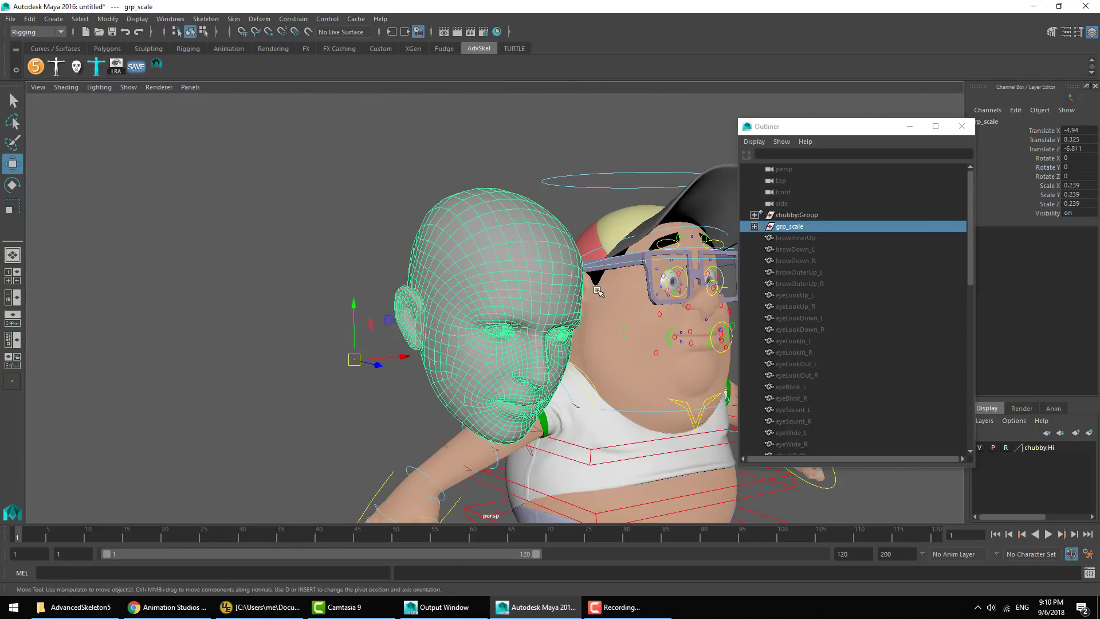
alt+drag(633, 307, 533, 305)
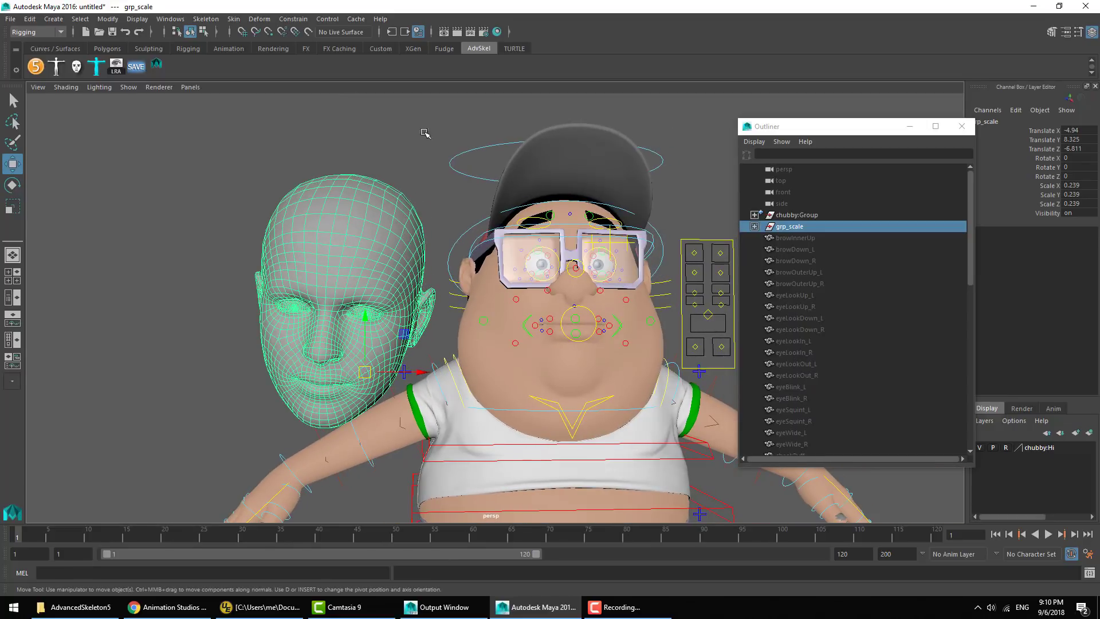
Step: Connect the FaceCap recording to the chubby rig using the AdvancedSkeleton biped picker and close the picker
click(424, 132)
alt+drag(414, 241, 407, 245)
click(403, 249)
click(403, 143)
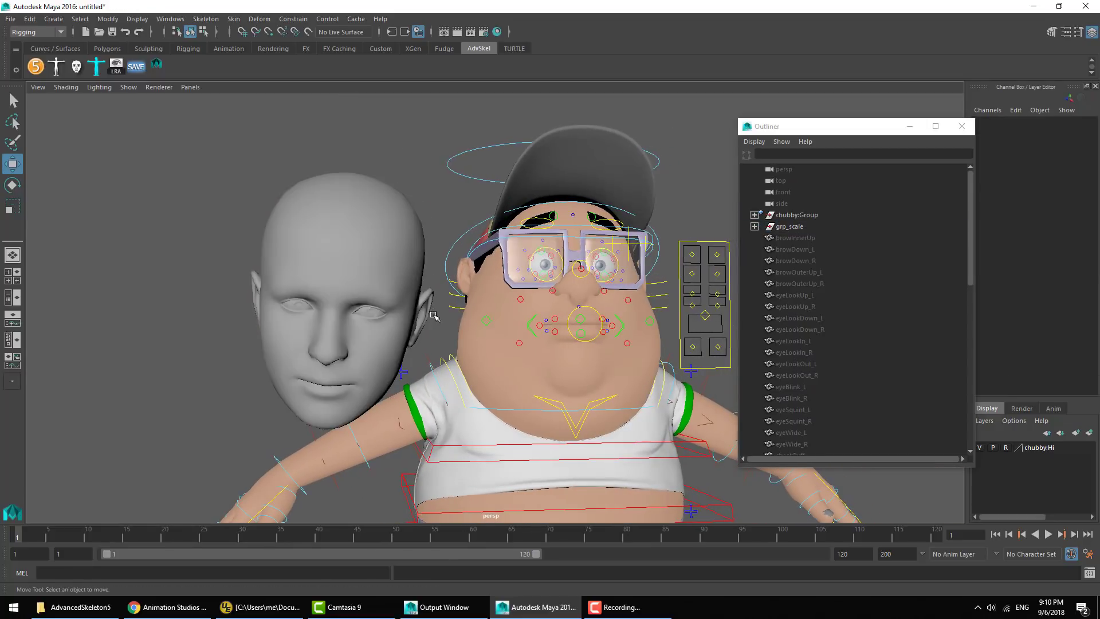
alt+drag(403, 143, 456, 319)
alt+drag(456, 319, 465, 321)
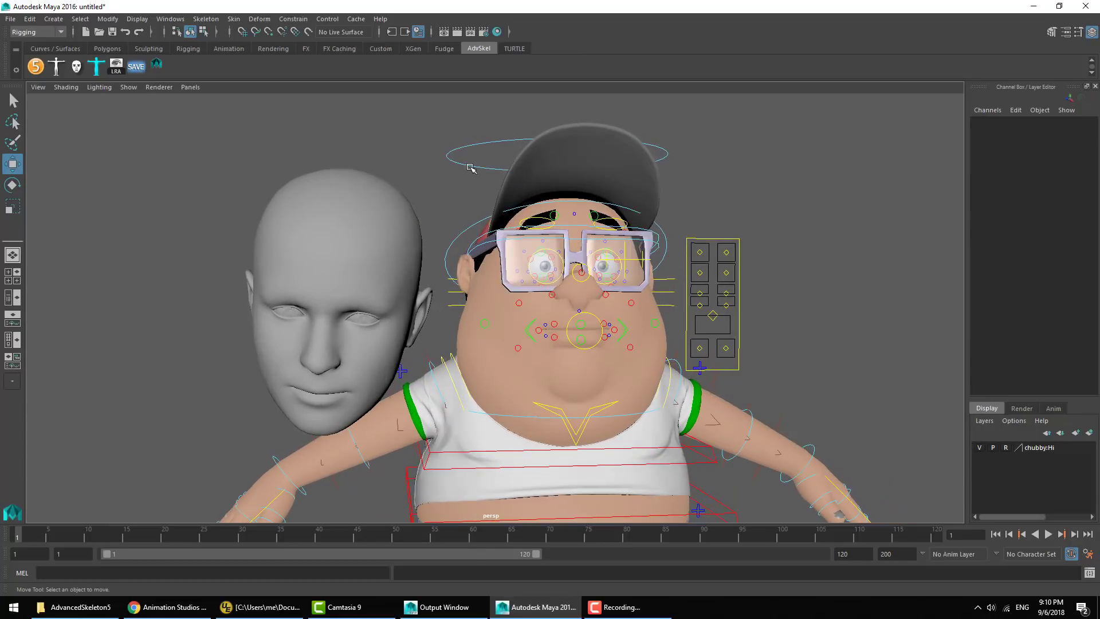
click(56, 70)
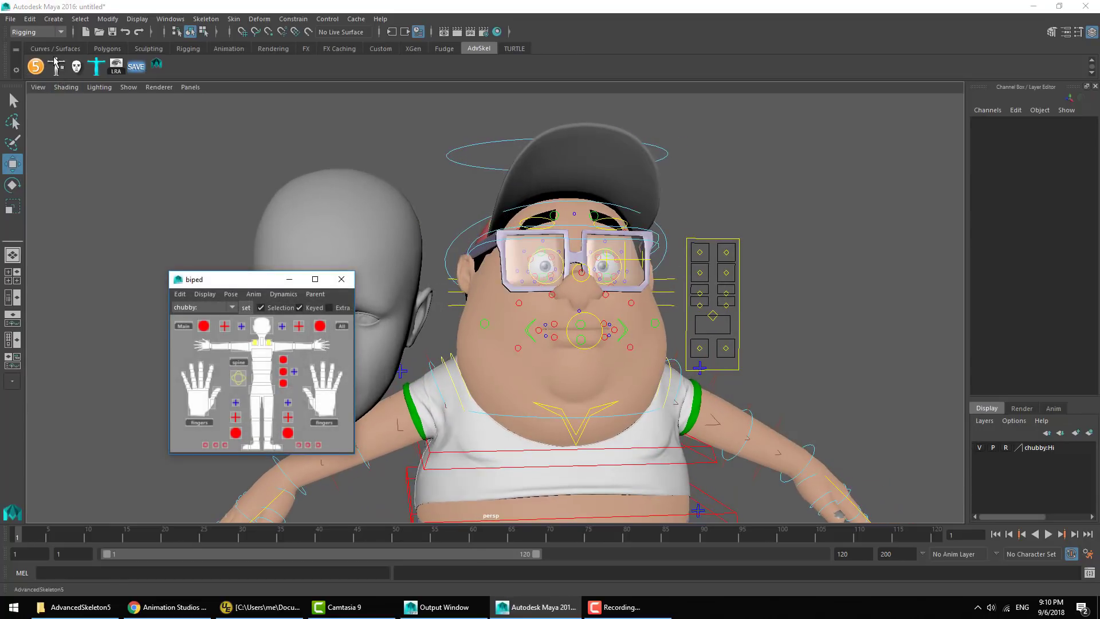
click(260, 296)
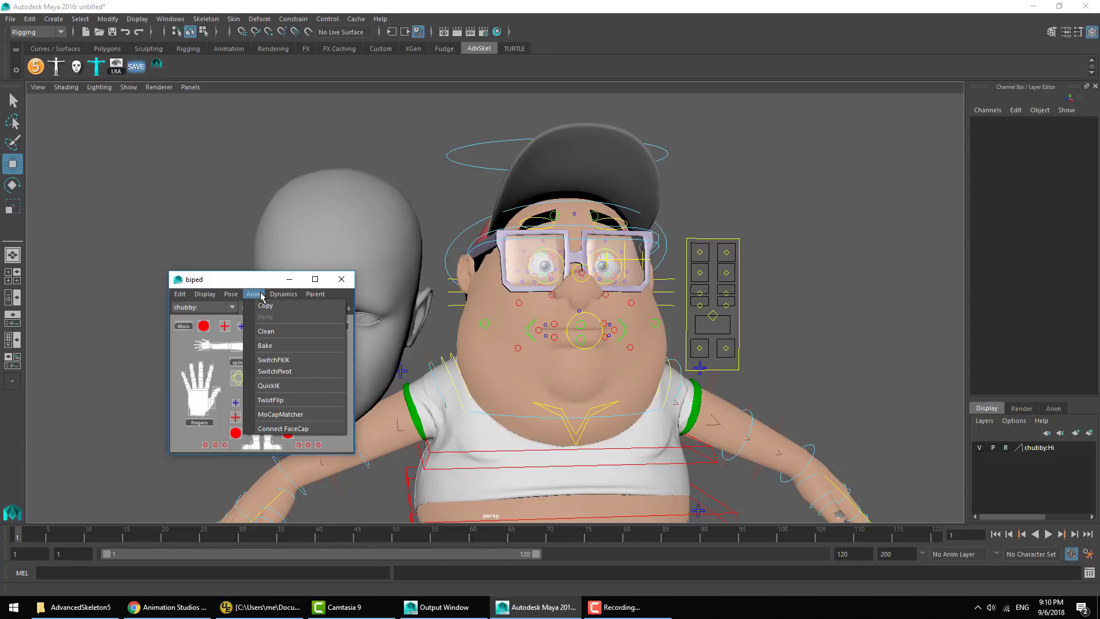
click(292, 429)
click(350, 285)
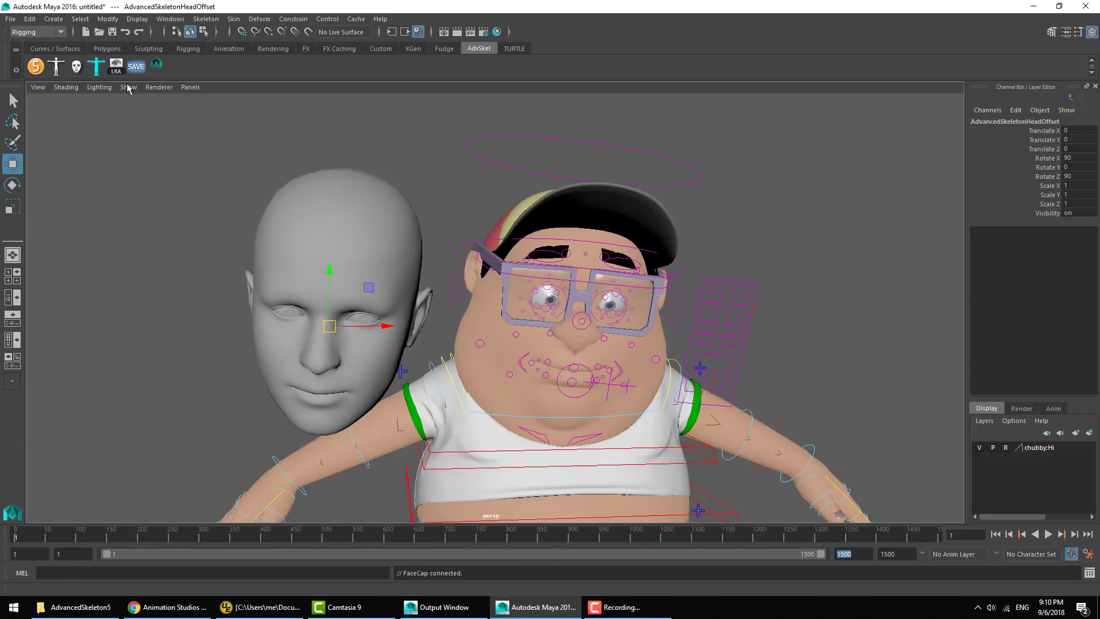
Step: Display wireframe on shaded in the perspective view and play the facial animation
click(66, 87)
click(97, 202)
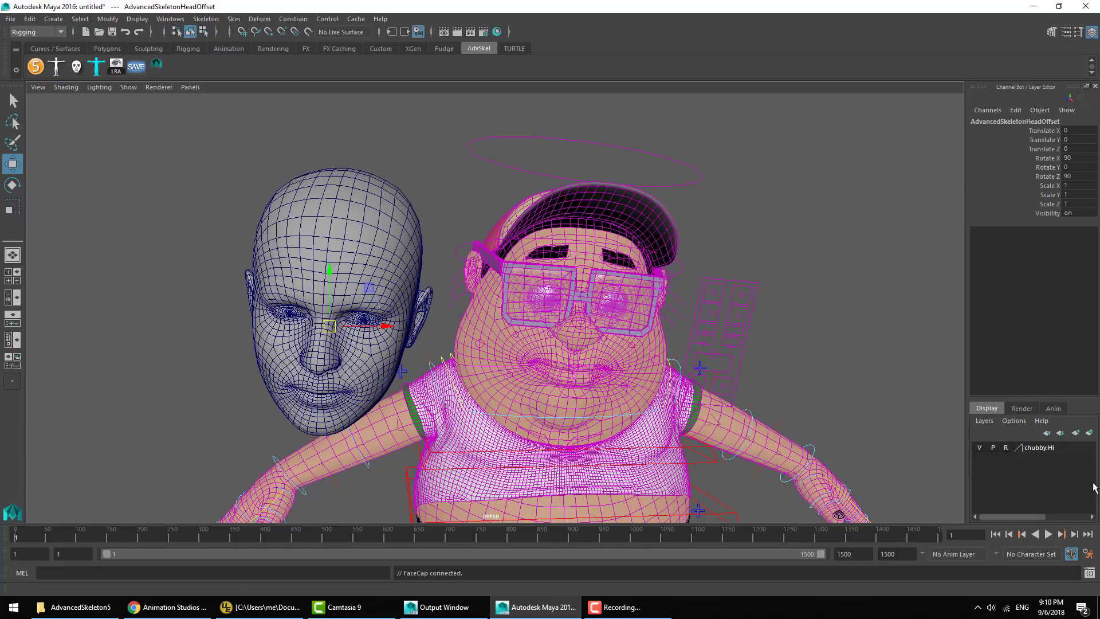
key(alt+v)
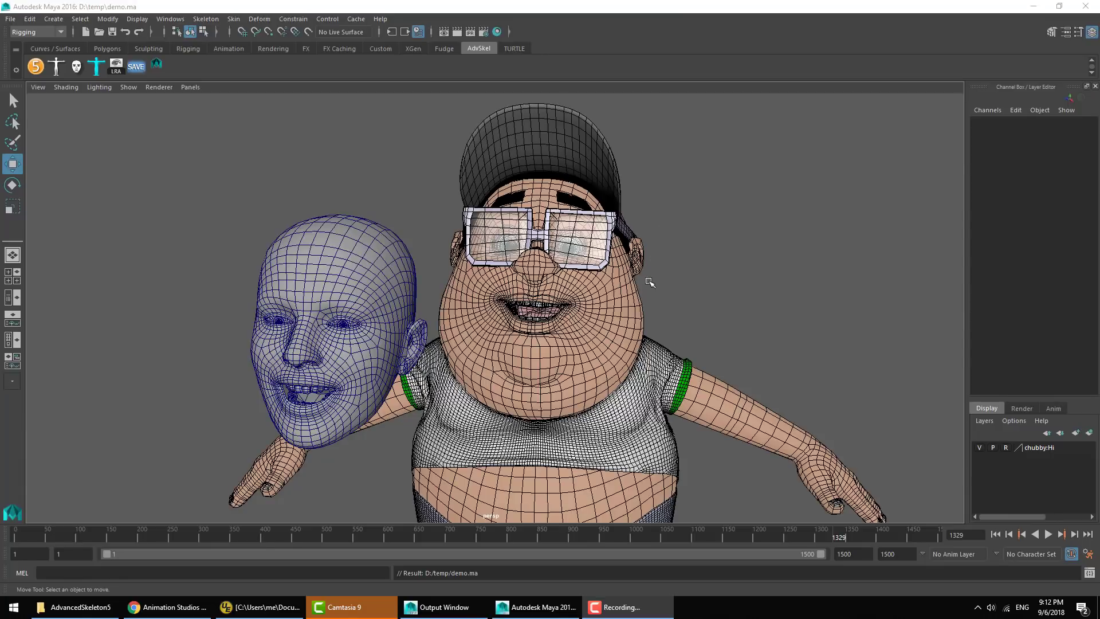
Step: Reference the clairee and cody rigs into the scene beside chubby and uniformly scale cody's Main control down slightly
alt+right_drag(648, 282, 515, 283)
alt+drag(516, 282, 653, 273)
alt+middle_drag(653, 272, 731, 274)
alt+right_drag(730, 273, 510, 274)
alt+drag(510, 274, 540, 282)
alt+middle_drag(539, 282, 498, 236)
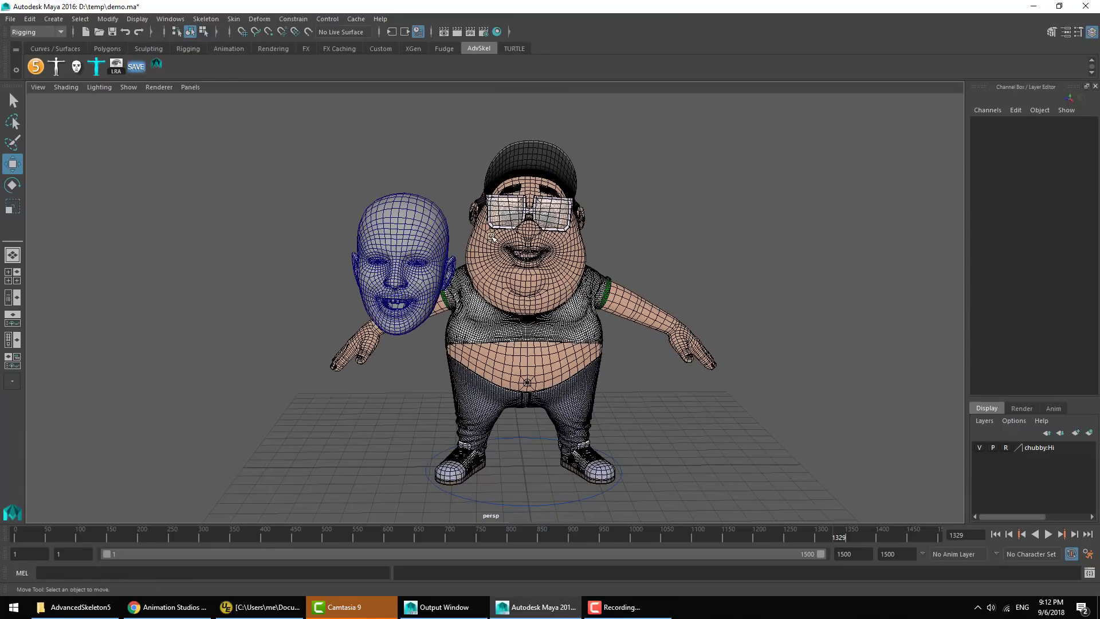
click(11, 19)
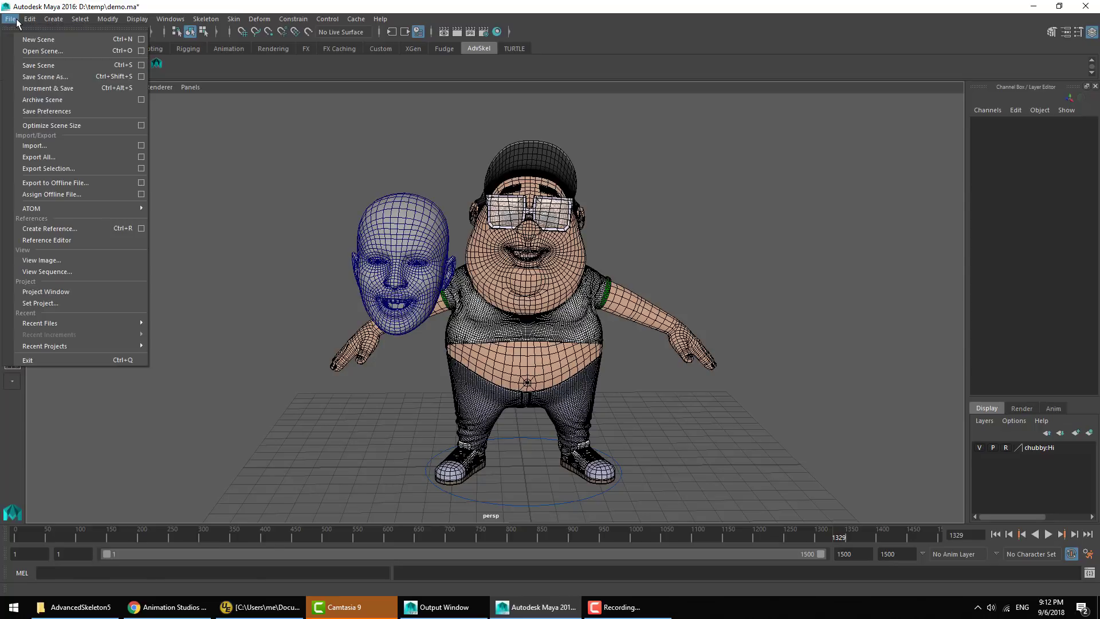
click(81, 227)
click(634, 111)
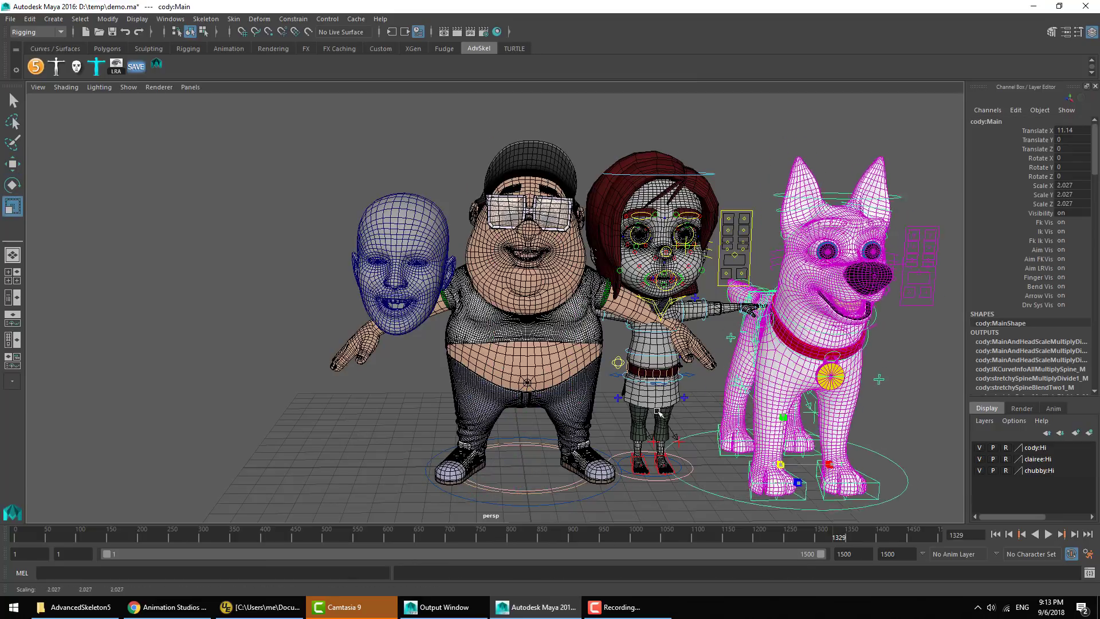
middle_drag(658, 411, 641, 411)
click(321, 224)
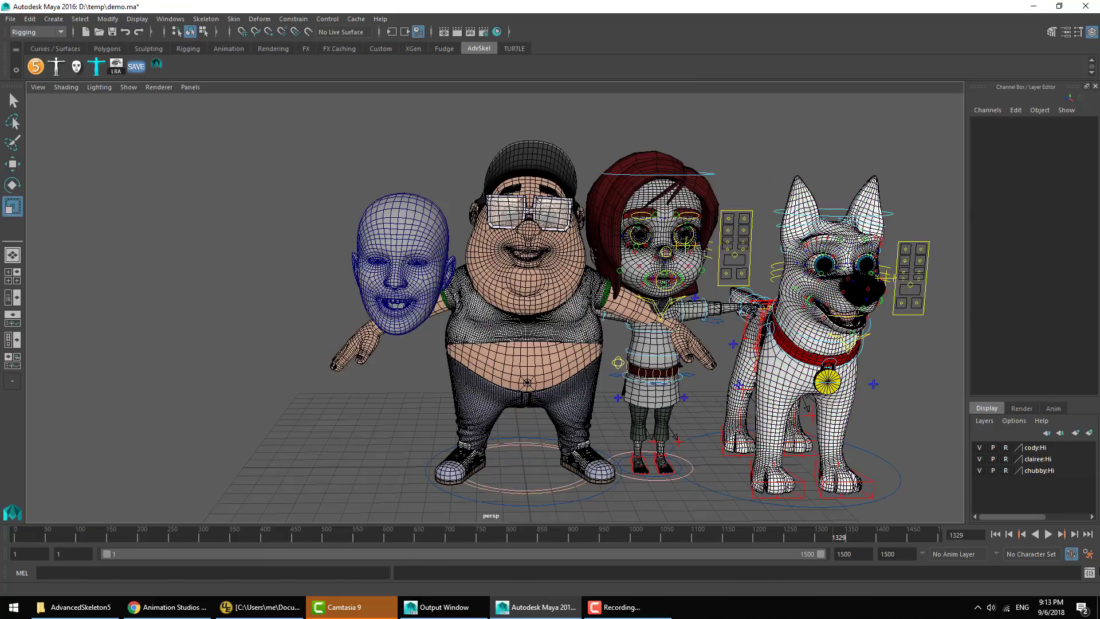
Step: Connect the FaceCap recording to the clairee rig using the biped picker
click(56, 67)
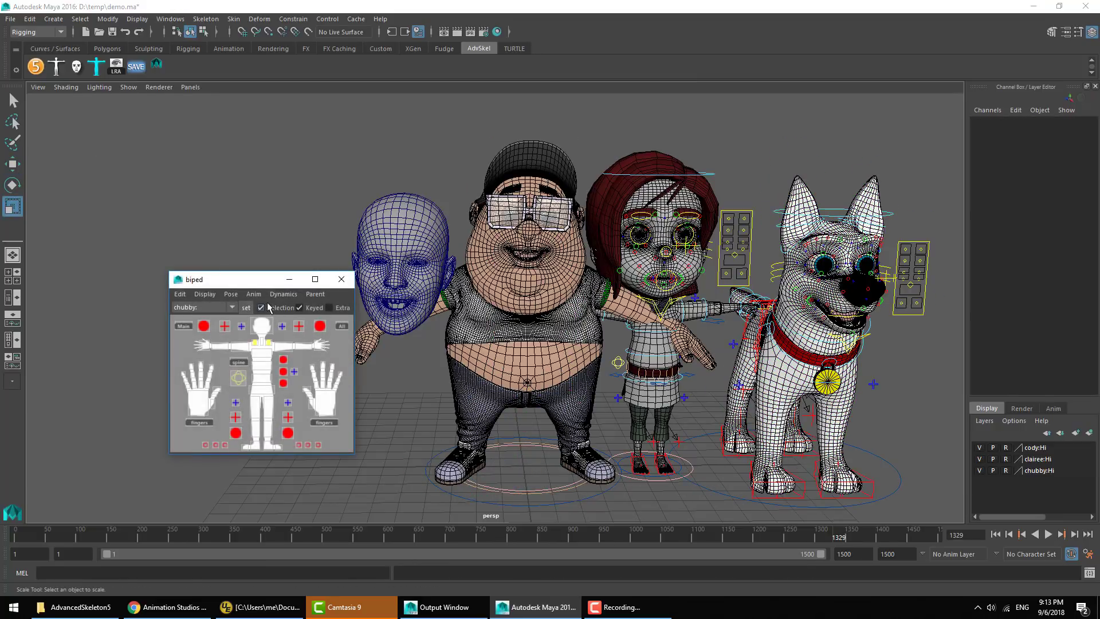
click(254, 294)
click(201, 307)
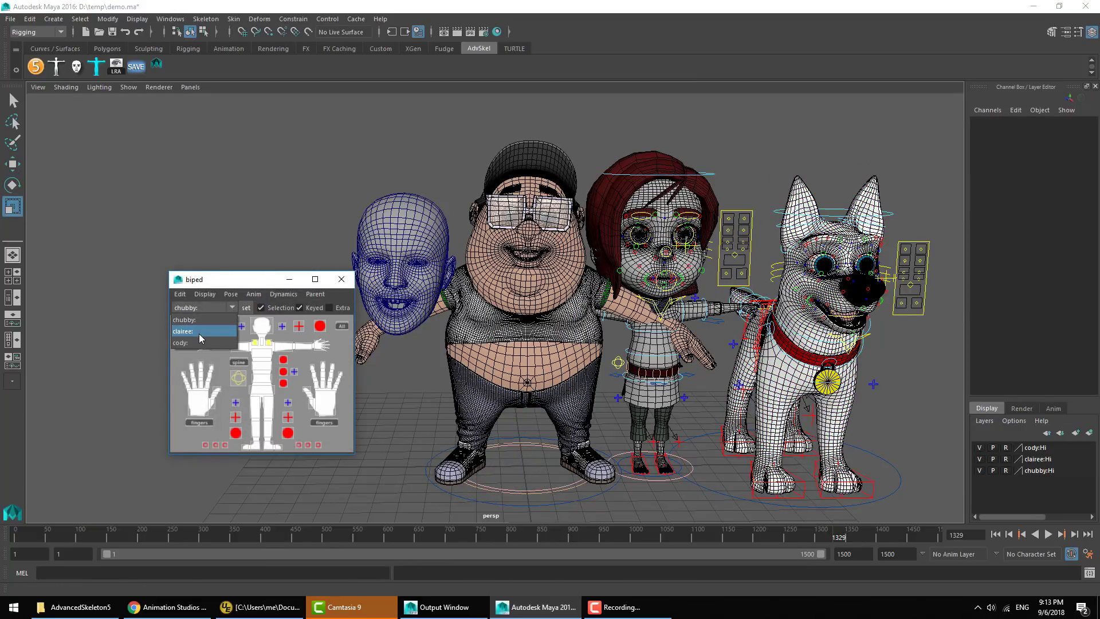
click(200, 334)
click(254, 293)
click(279, 429)
Step: Connect the FaceCap recording to the cody rig and close the biped picker
click(203, 307)
click(202, 343)
click(254, 294)
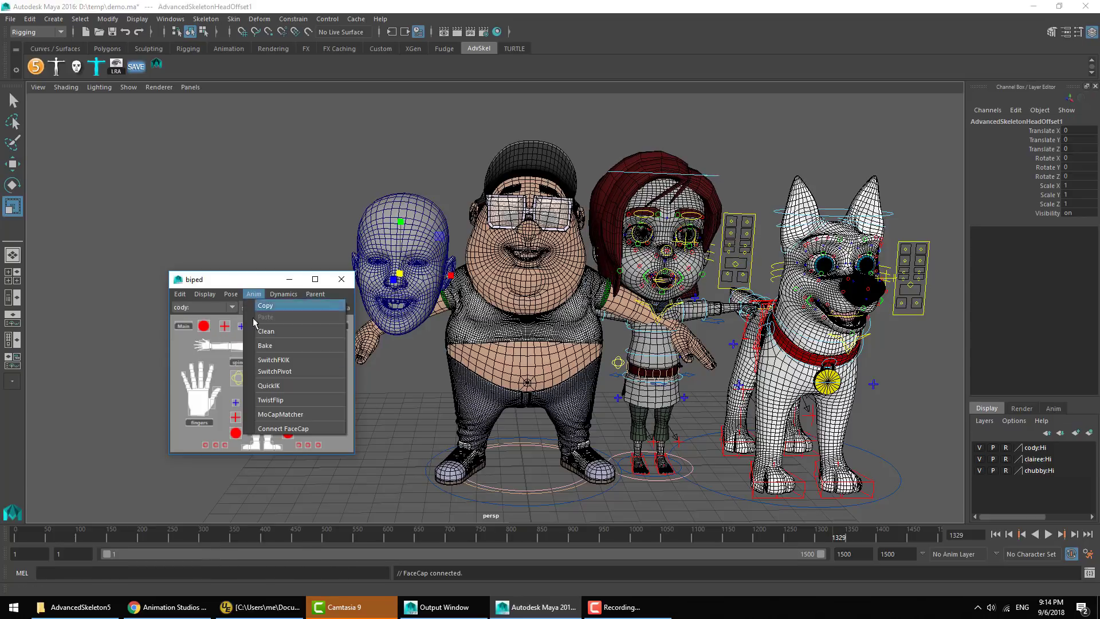
click(280, 429)
click(408, 405)
click(342, 279)
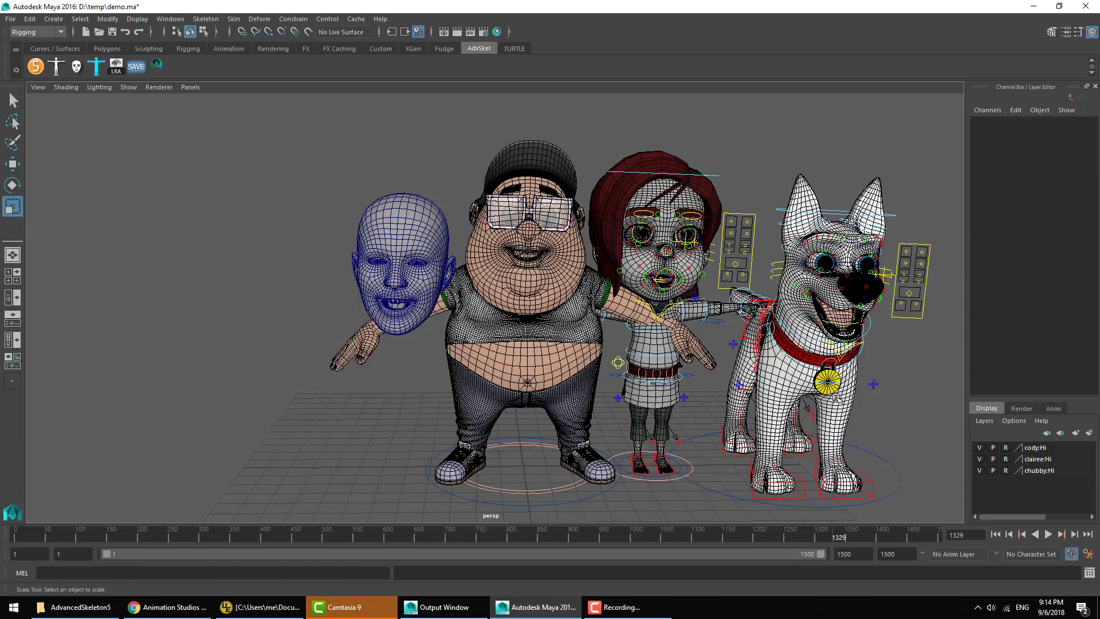
Step: Play the facial animation with all three characters framed in view and scrub to frame 698
alt+right_drag(435, 321, 550, 321)
alt+middle_drag(630, 310, 433, 371)
click(1048, 534)
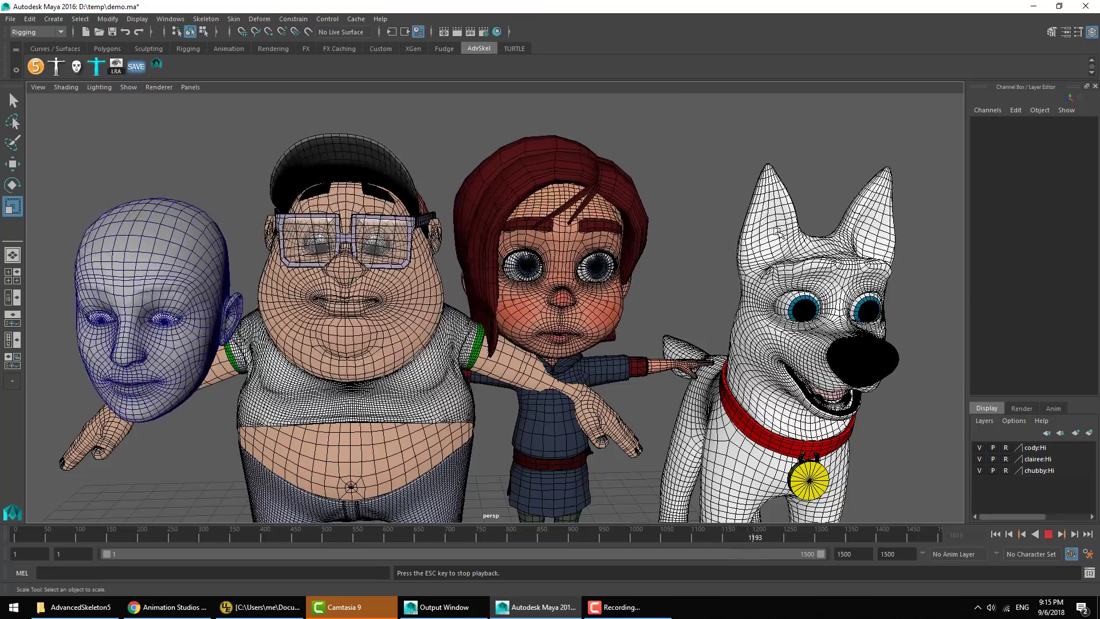
click(444, 538)
drag(444, 538, 448, 538)
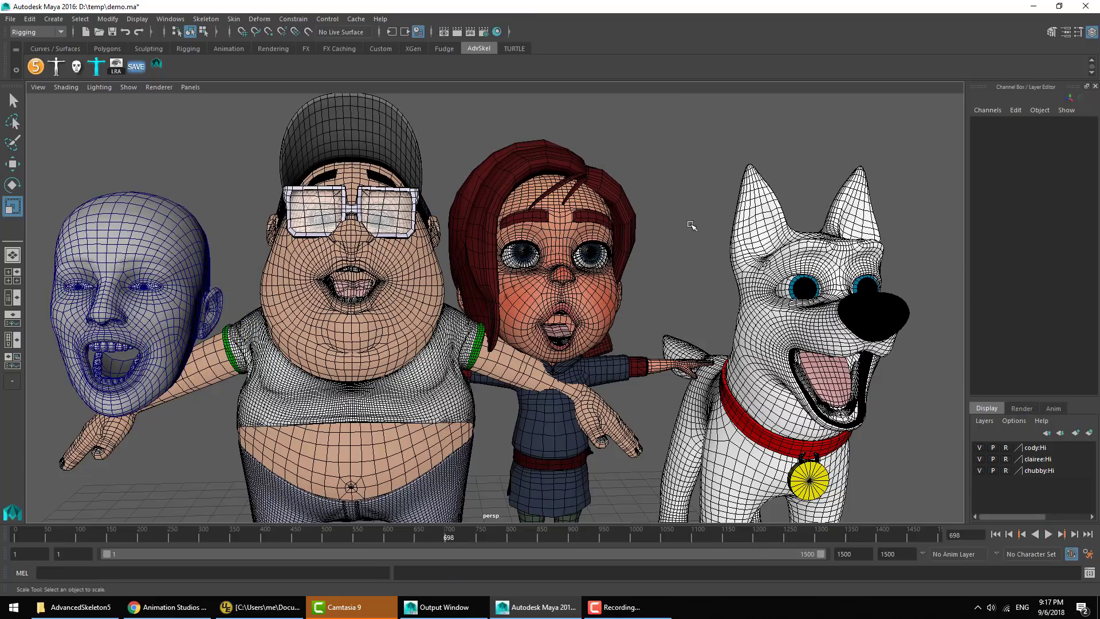
Step: Reopen the biped picker for the chubby rig and look over its animation functions
click(55, 67)
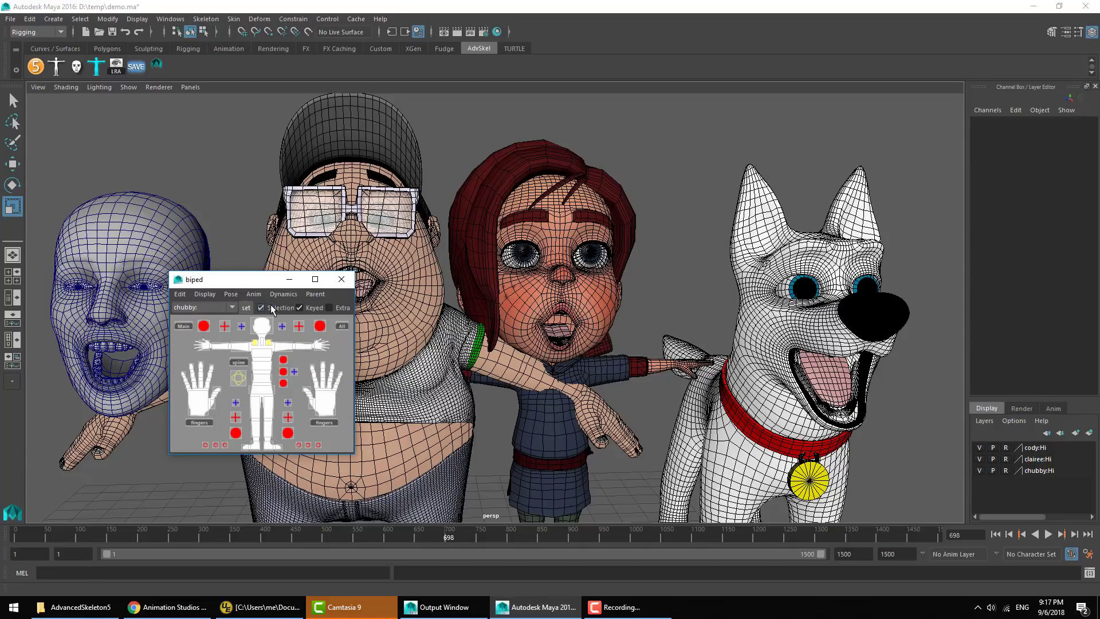
click(255, 295)
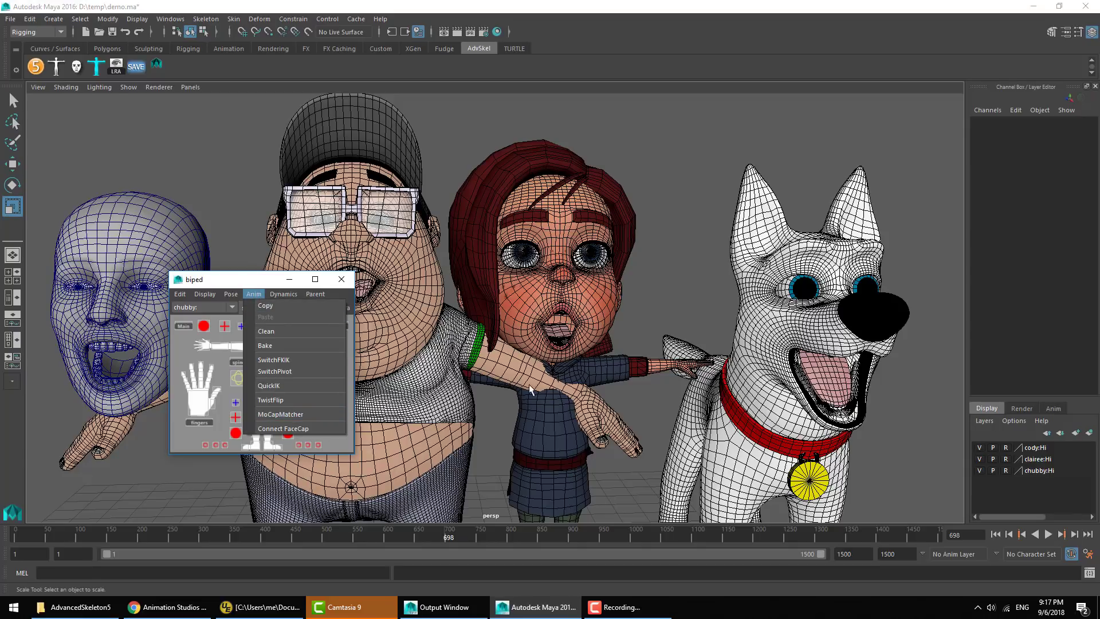
click(668, 342)
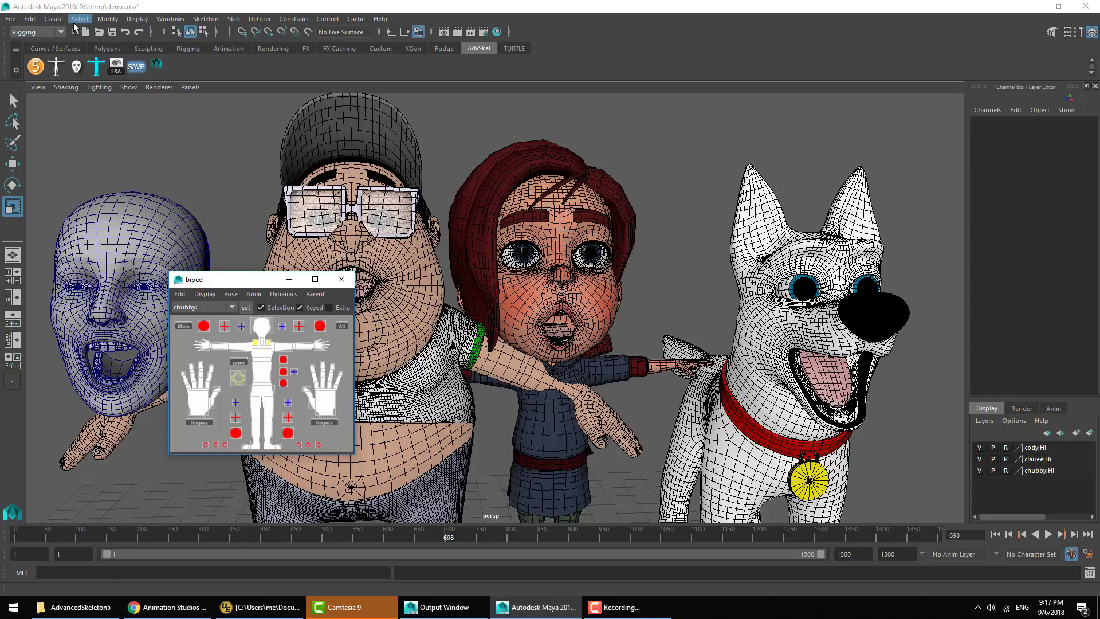
Step: Start a new scene without saving the changes to demo.ma
click(11, 19)
click(15, 33)
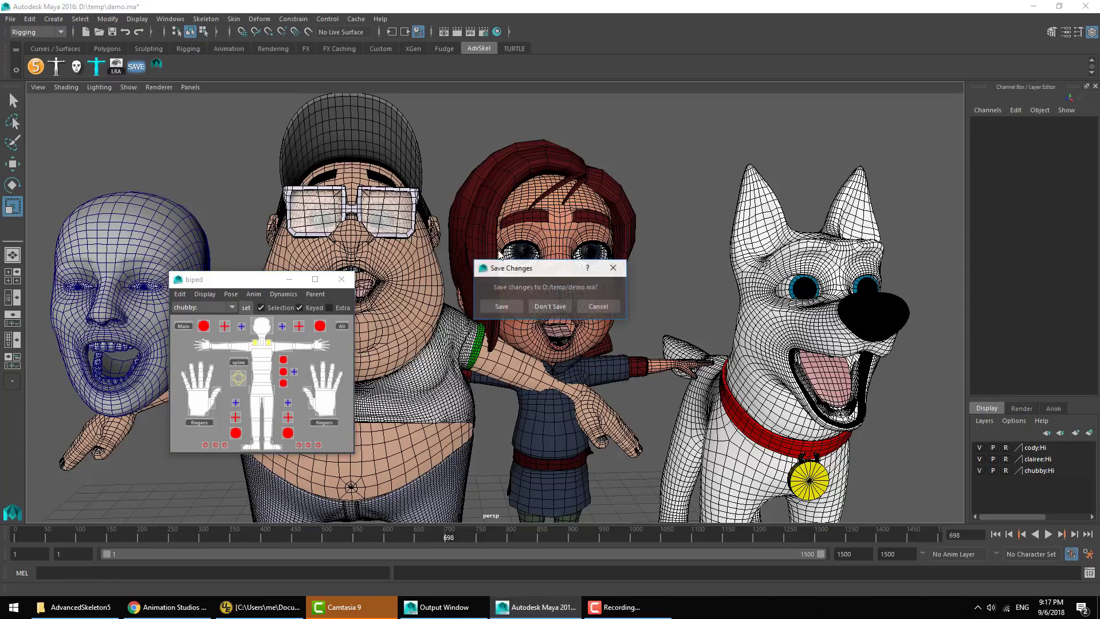
click(545, 309)
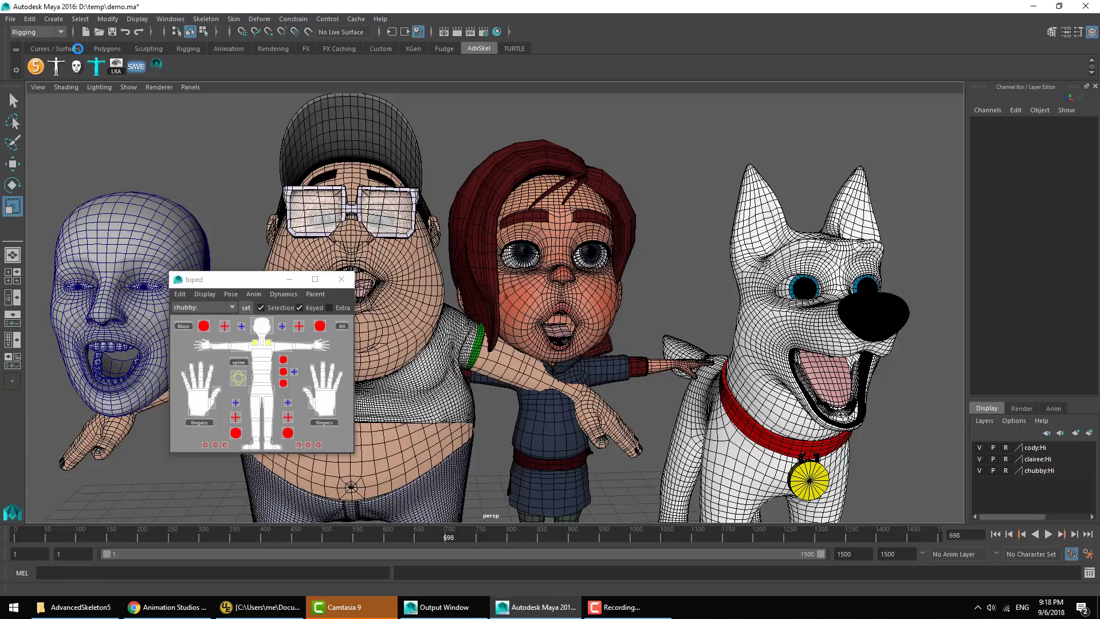
Step: Reference tuna.mb from the tuna folder of the AdvancedSkeleton example downloads
click(11, 20)
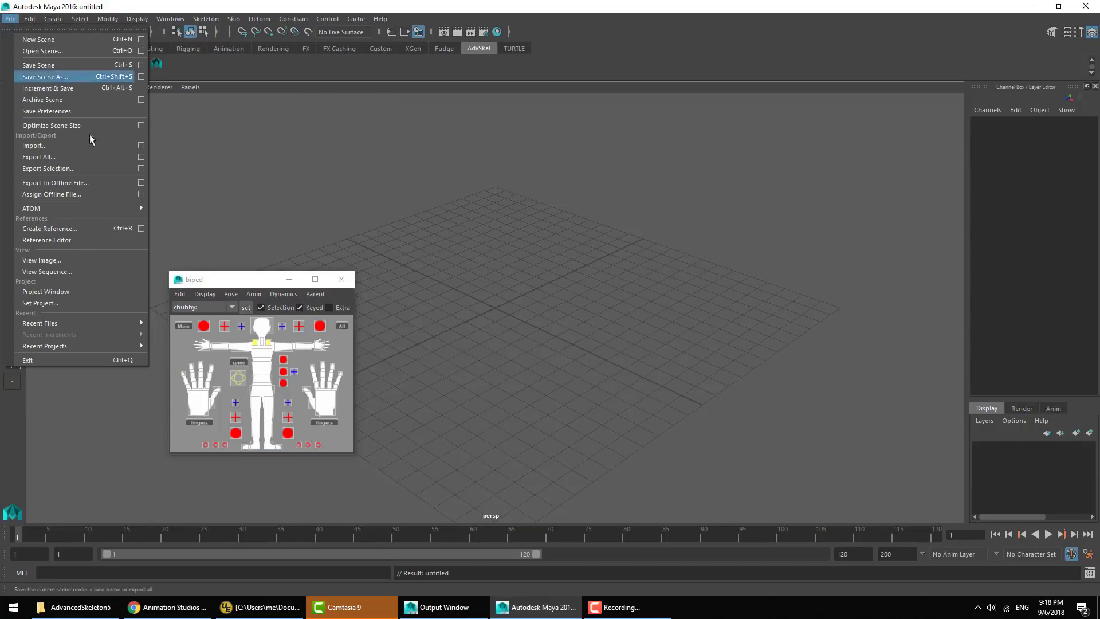
click(128, 227)
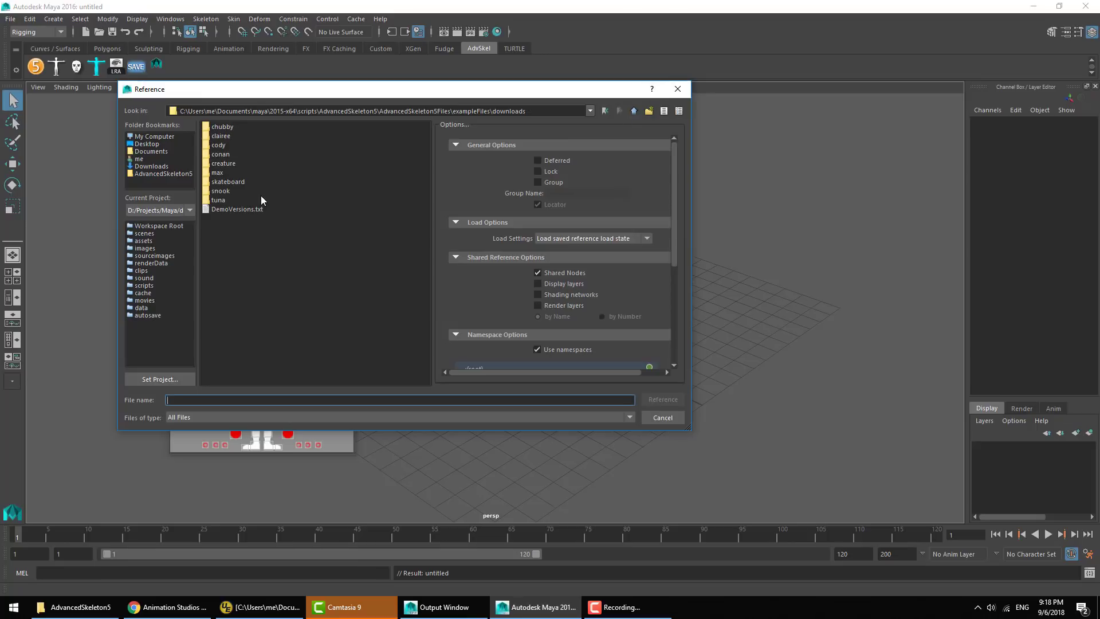
double_click(223, 198)
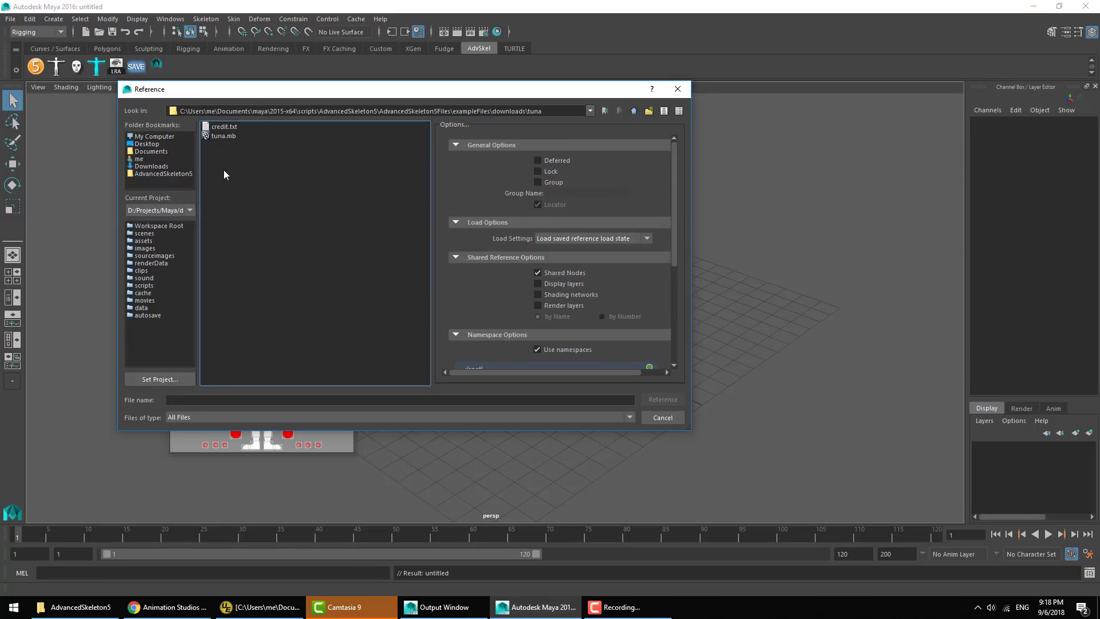
double_click(224, 135)
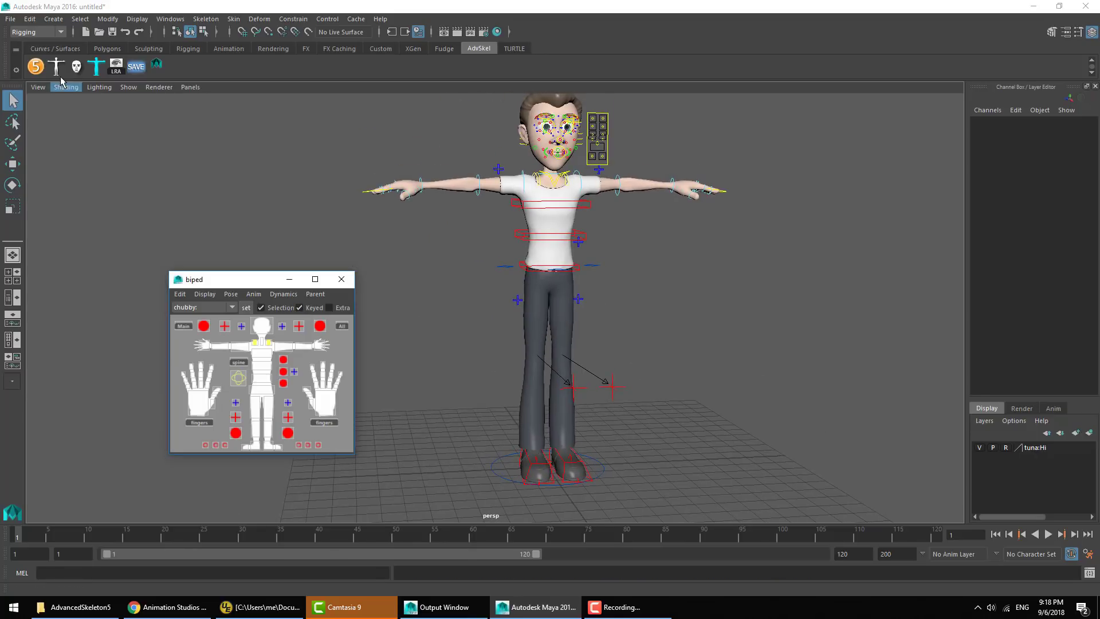
Step: Reload the biped picker and set its namespace to the tuna rig
click(56, 67)
click(189, 308)
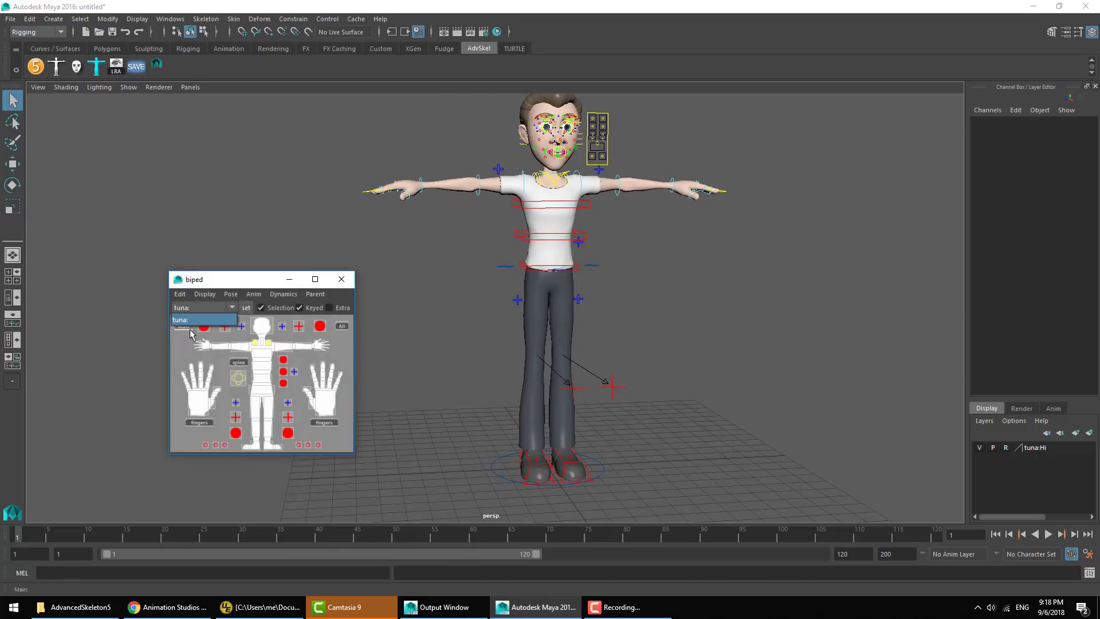
click(189, 319)
click(191, 310)
click(190, 321)
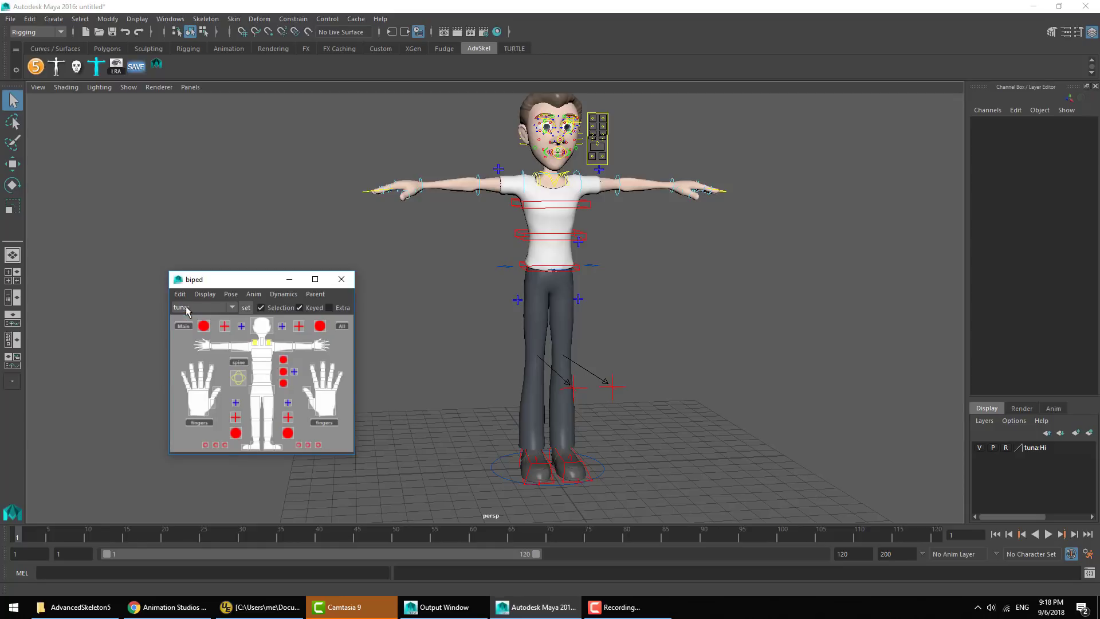
Step: Open MoCapMatcher for the tuna rig and review the joint name mapping of its MotionBuilder template
click(254, 294)
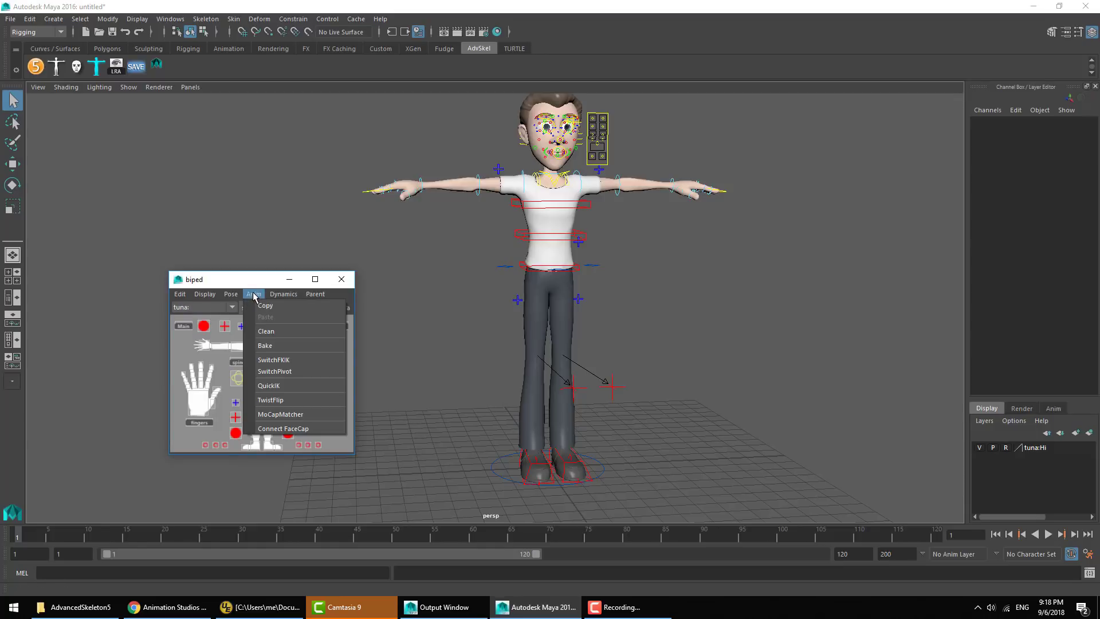
click(284, 415)
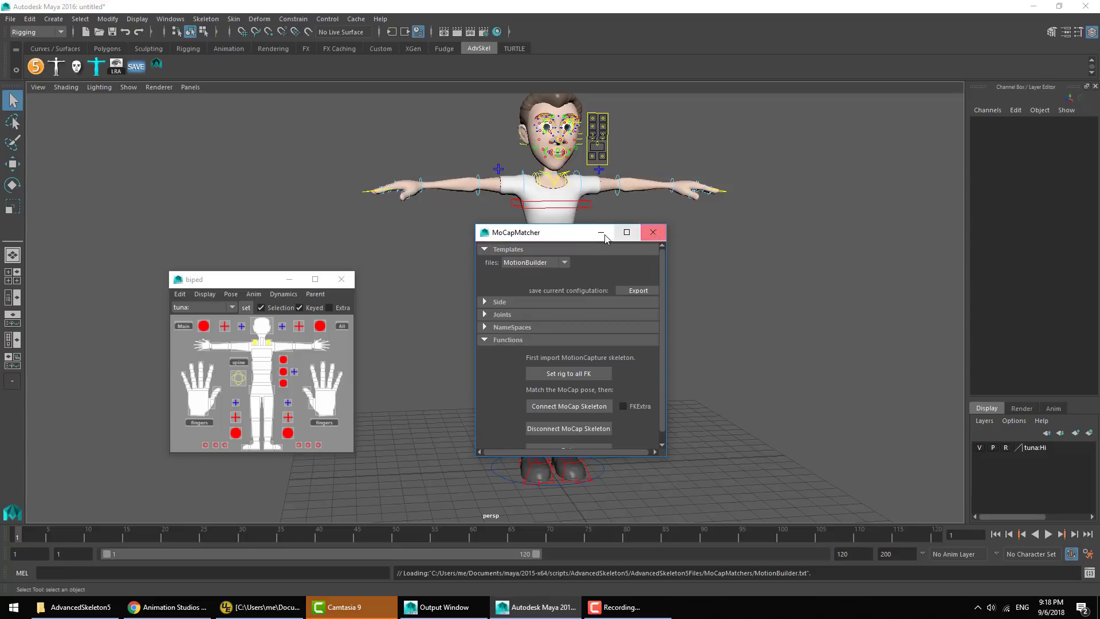
drag(564, 233, 303, 179)
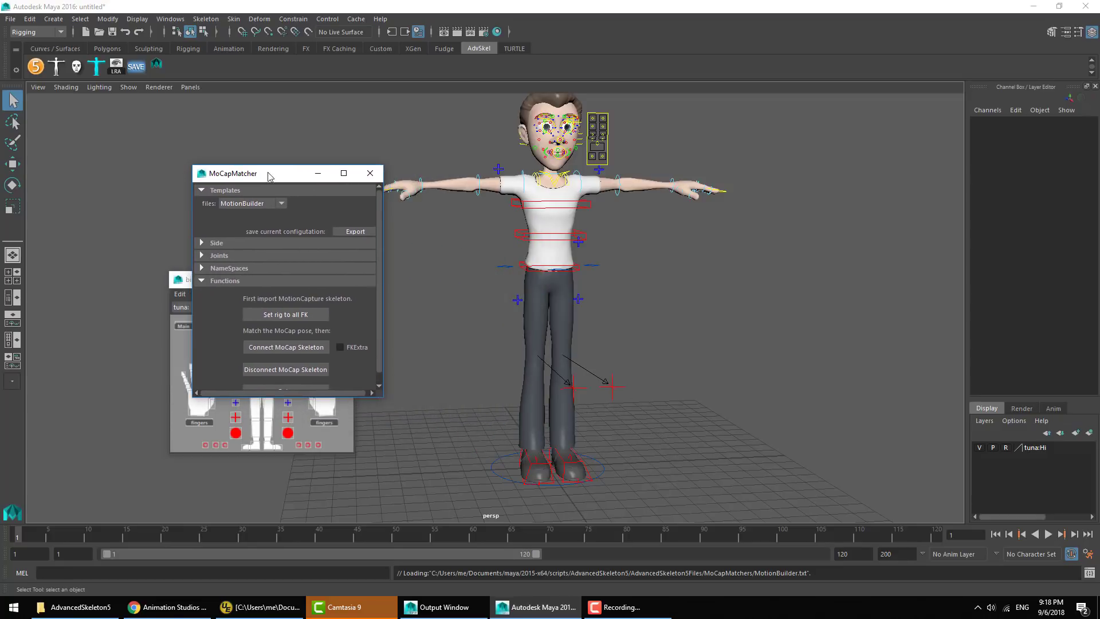
click(219, 255)
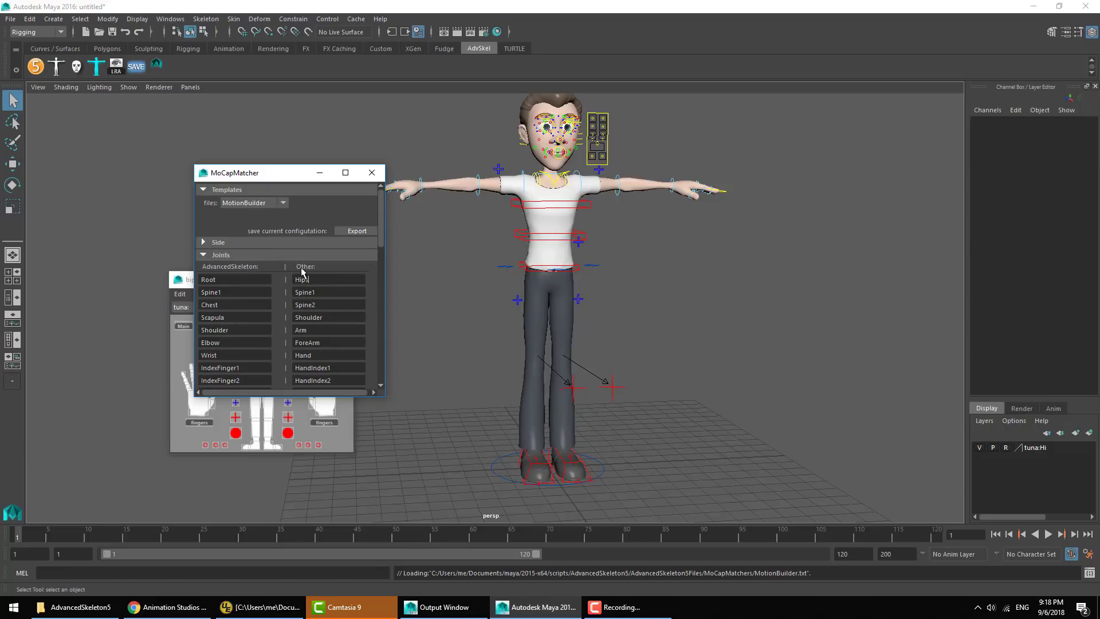
click(233, 255)
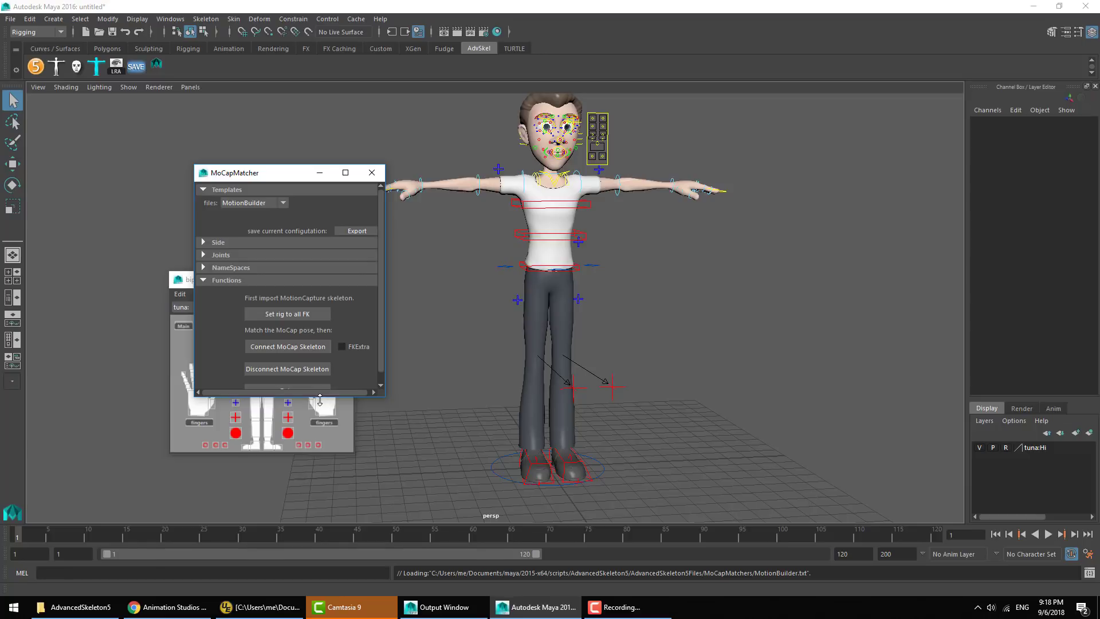
Step: Import test_moton1.fbx from the Desktop's FBX/MotionBuilder folder into the scene
click(465, 204)
click(12, 19)
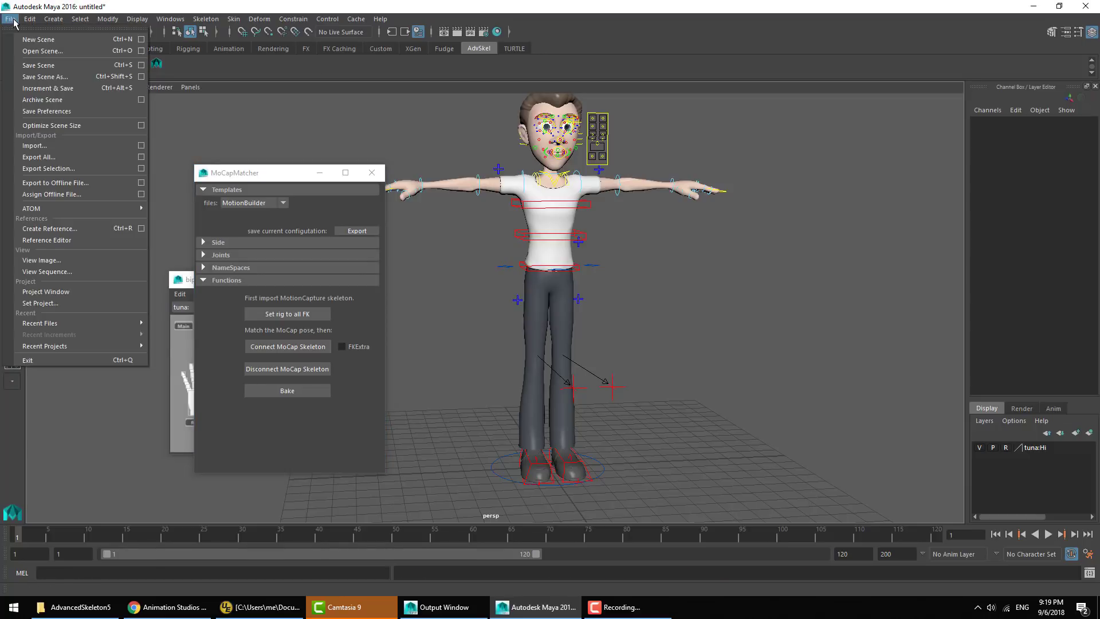
click(42, 146)
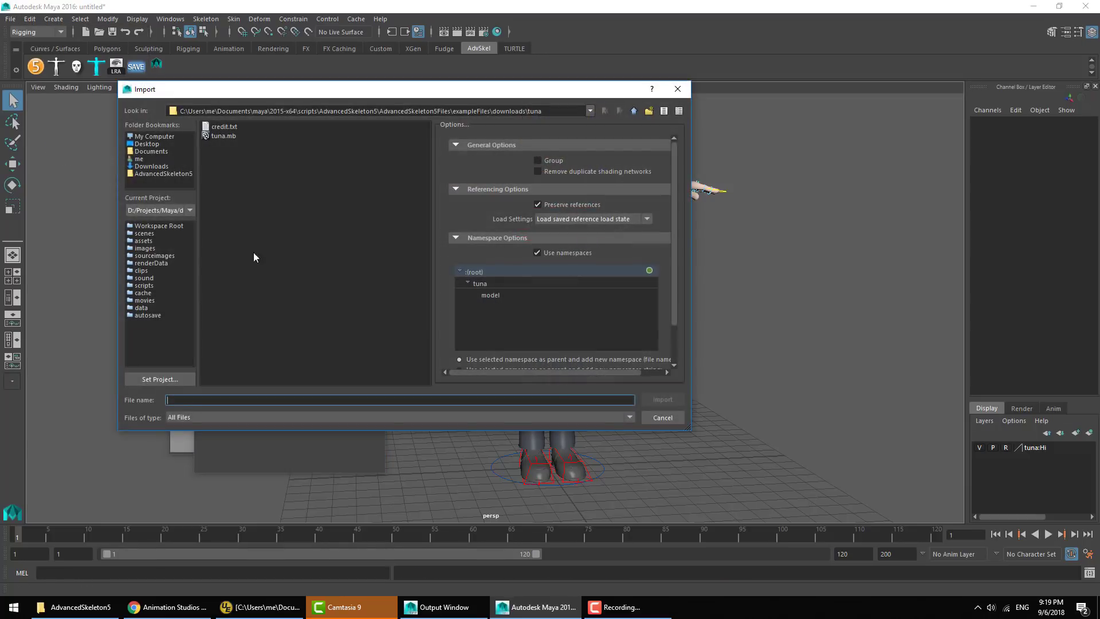
click(160, 143)
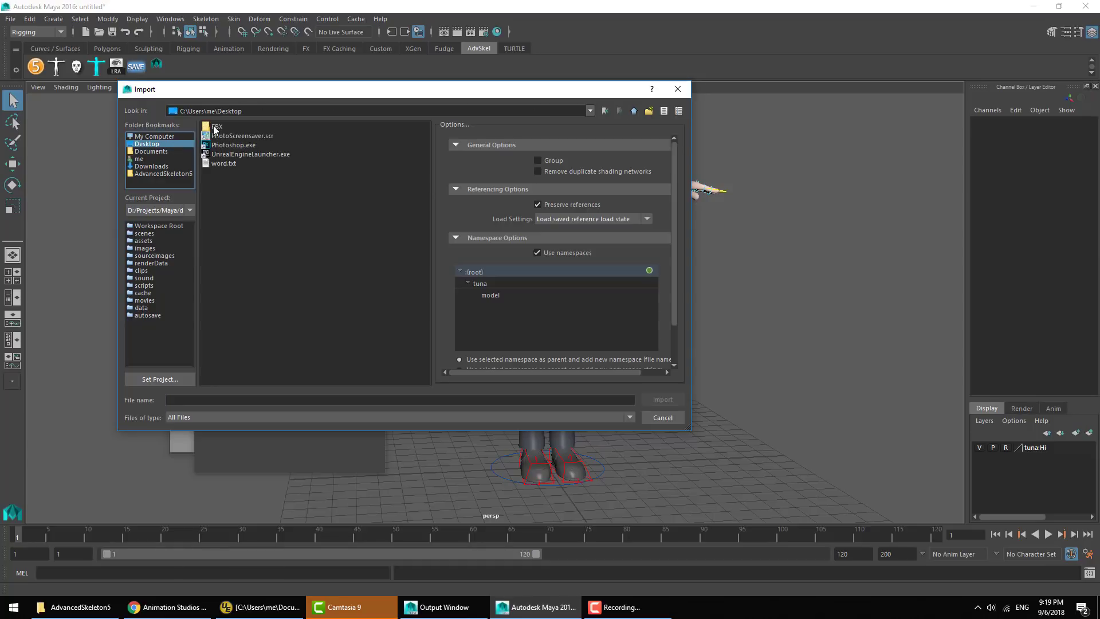
double_click(214, 128)
double_click(226, 129)
click(217, 128)
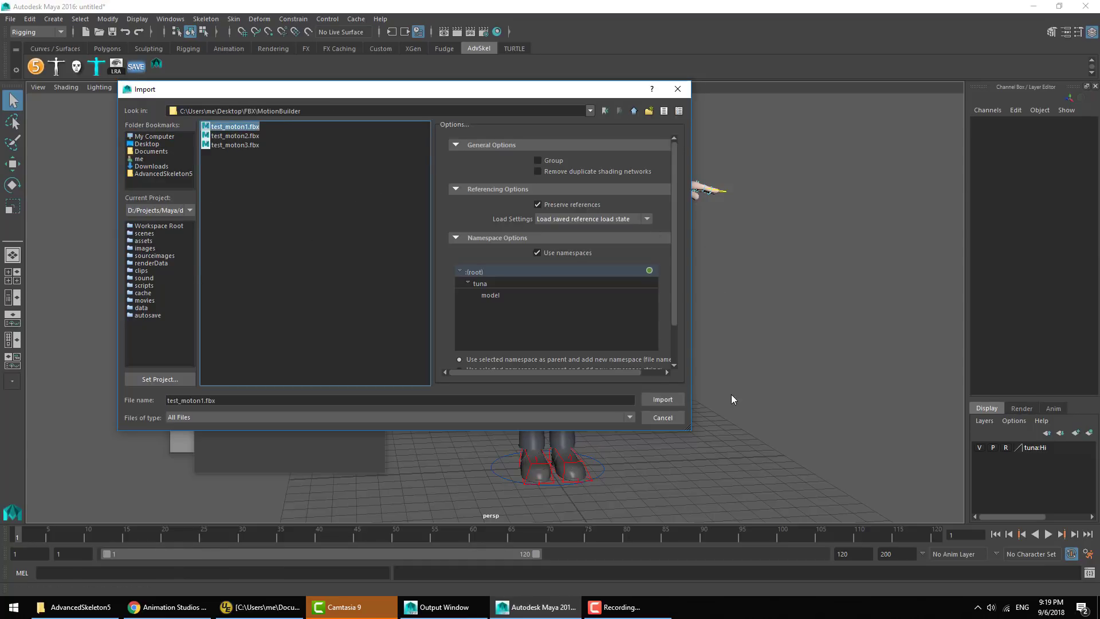
click(667, 400)
click(668, 400)
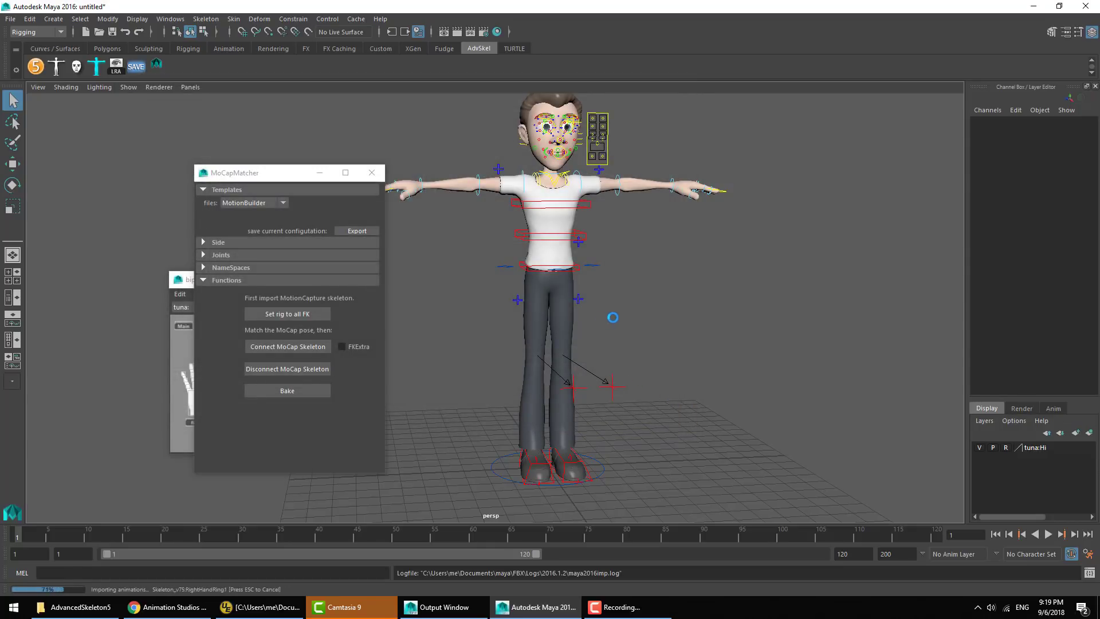
Step: Scale the imported mocap skeleton's Skeleton_v75:Reference node uniformly to about 0.097 to match the tuna character's size
key(w)
alt+drag(612, 317, 674, 320)
alt+right_drag(674, 321, 580, 299)
alt+middle_drag(580, 299, 702, 298)
alt+right_drag(702, 298, 510, 294)
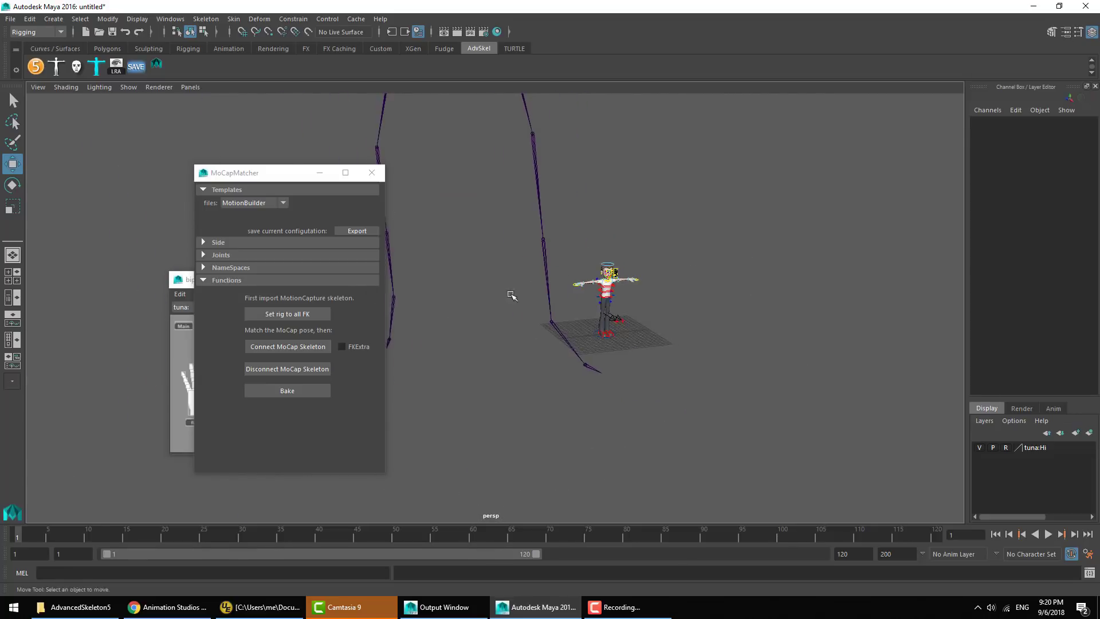
alt+middle_drag(510, 294, 510, 375)
alt+right_drag(510, 376, 504, 367)
key(shift+o)
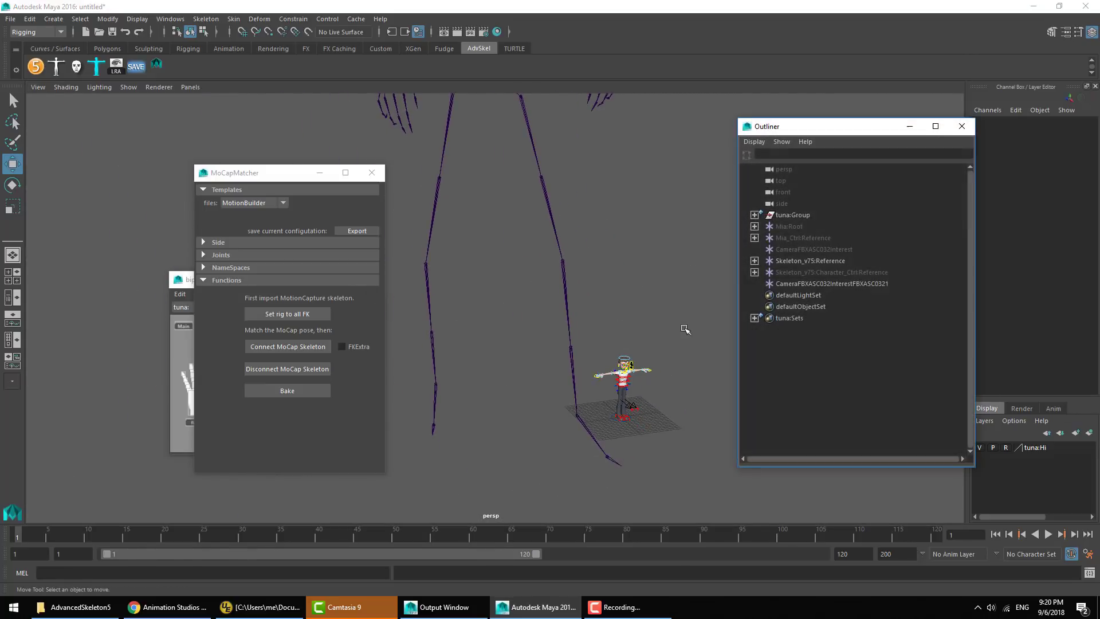
click(853, 264)
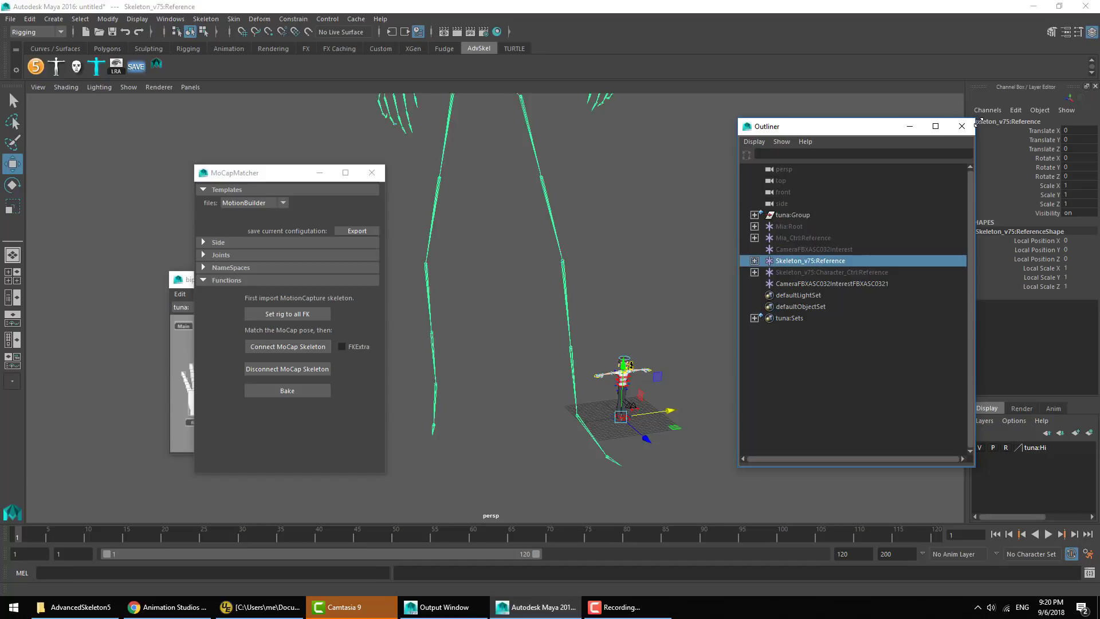
key(shift+o)
alt+middle_drag(684, 344, 742, 421)
alt+right_drag(716, 384, 650, 385)
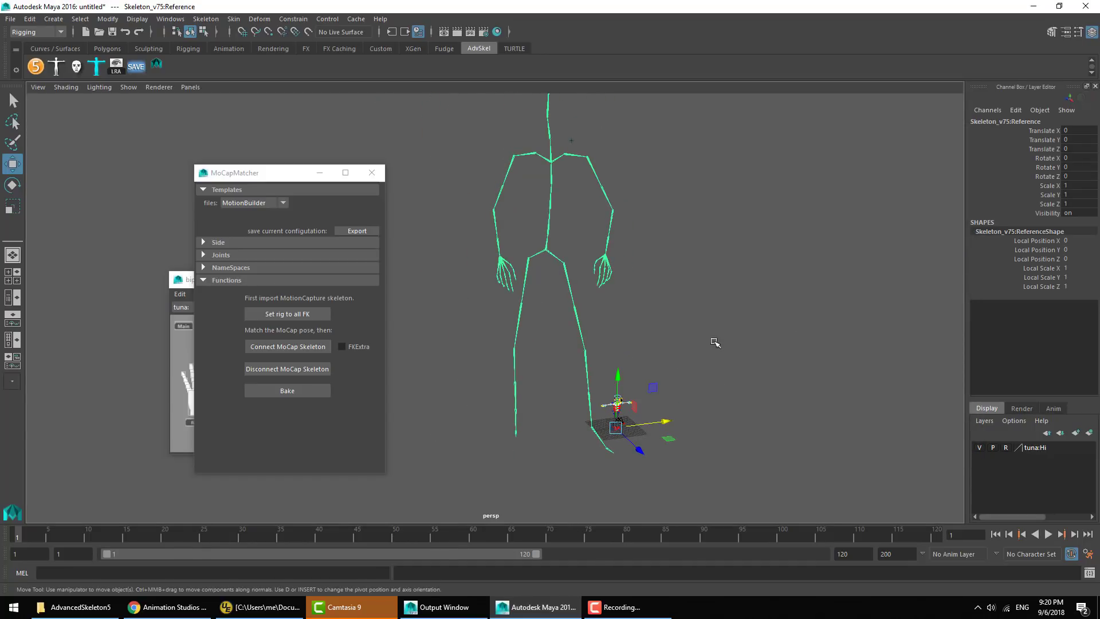
key(r)
middle_drag(714, 341, 418, 335)
key(space)
key(space)
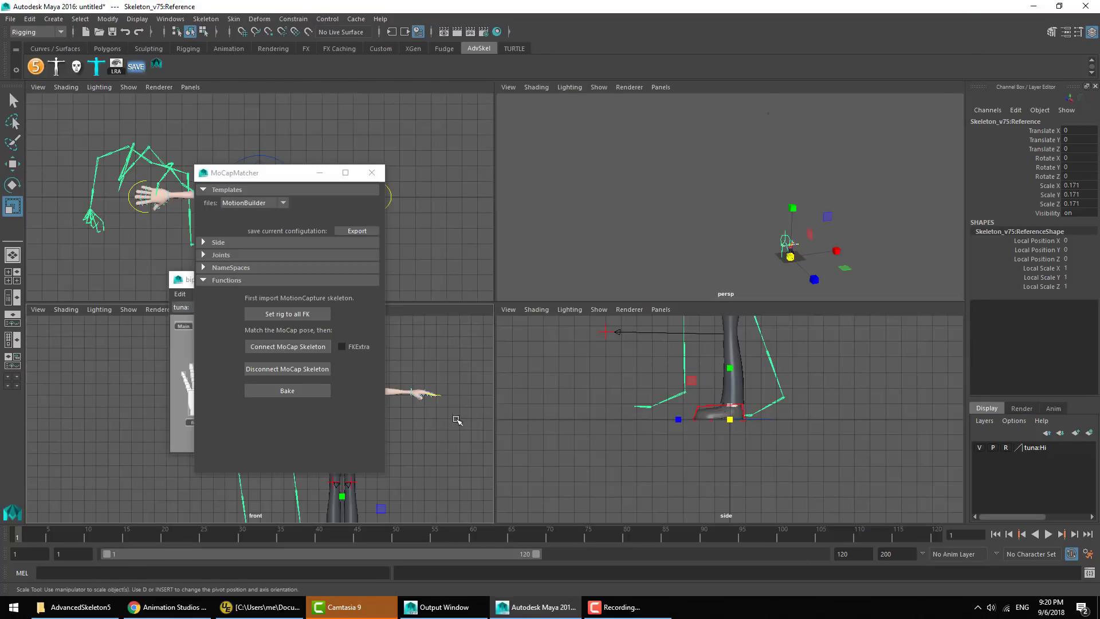
alt+middle_drag(682, 375, 834, 401)
alt+right_drag(834, 400, 655, 398)
alt+middle_drag(783, 422, 663, 383)
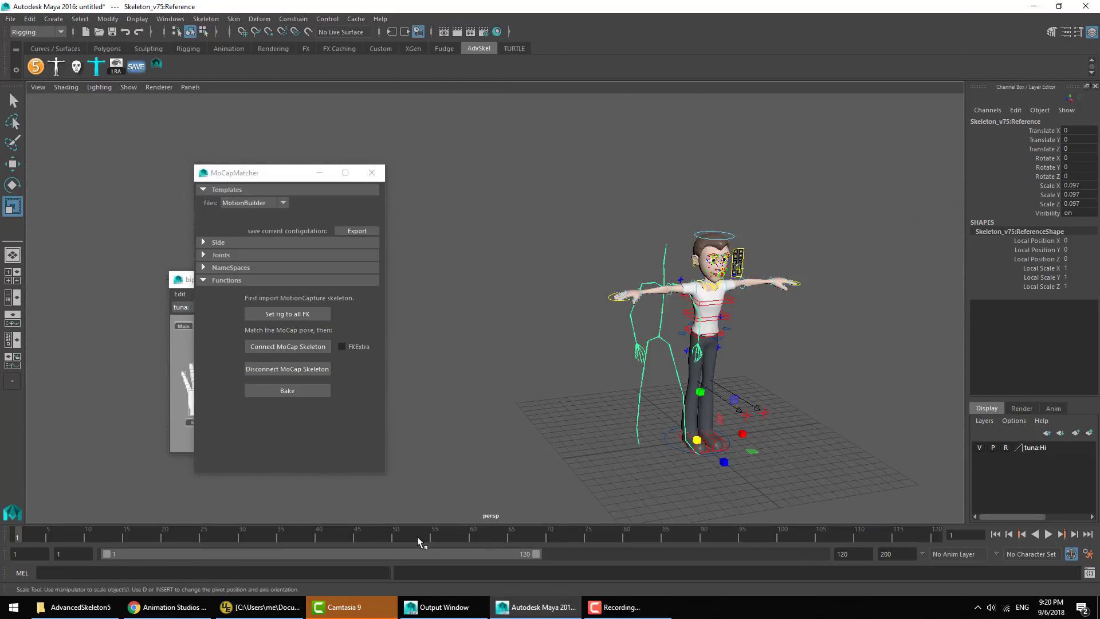
Step: Select the mocap skeleton's hips joint and extend the playback range to end at frame 216
drag(417, 536, 490, 536)
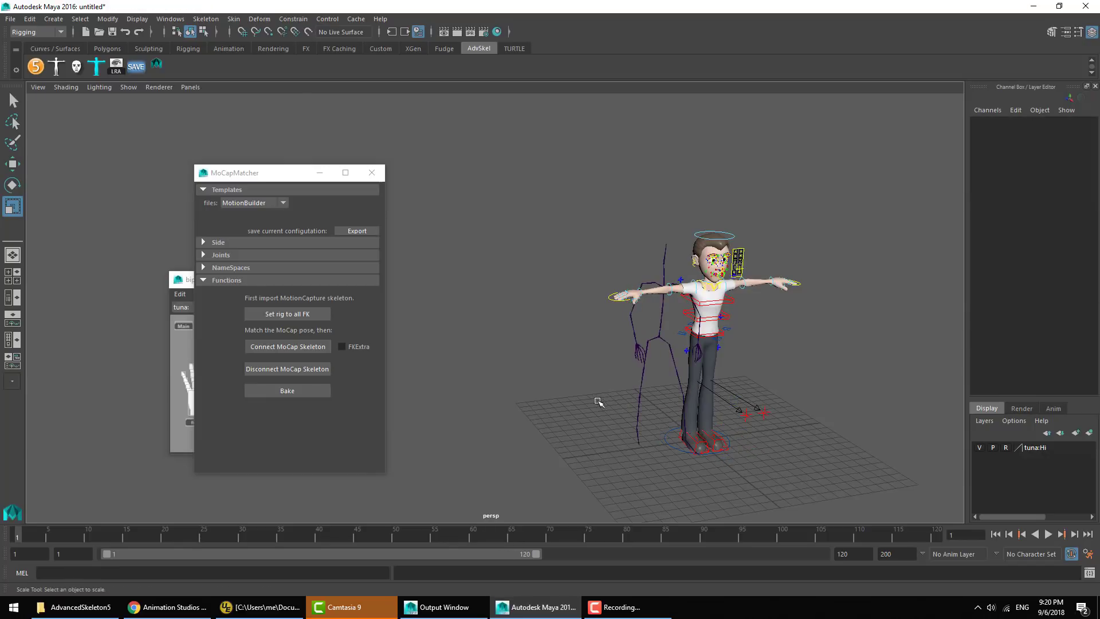
click(652, 341)
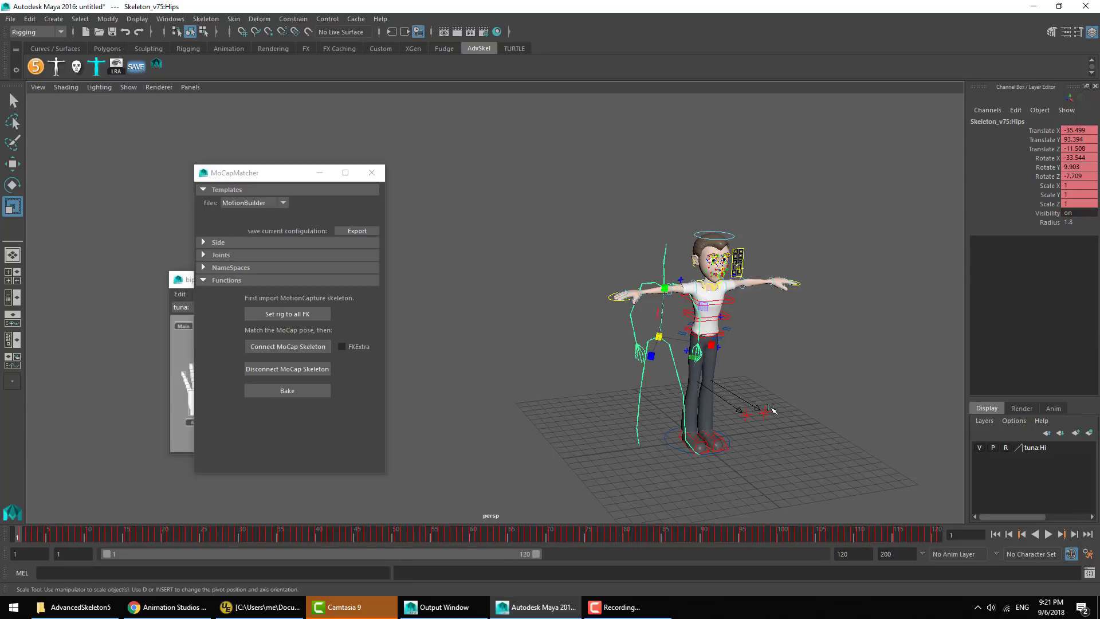
alt+middle_drag(745, 338, 699, 334)
alt+drag(699, 333, 726, 336)
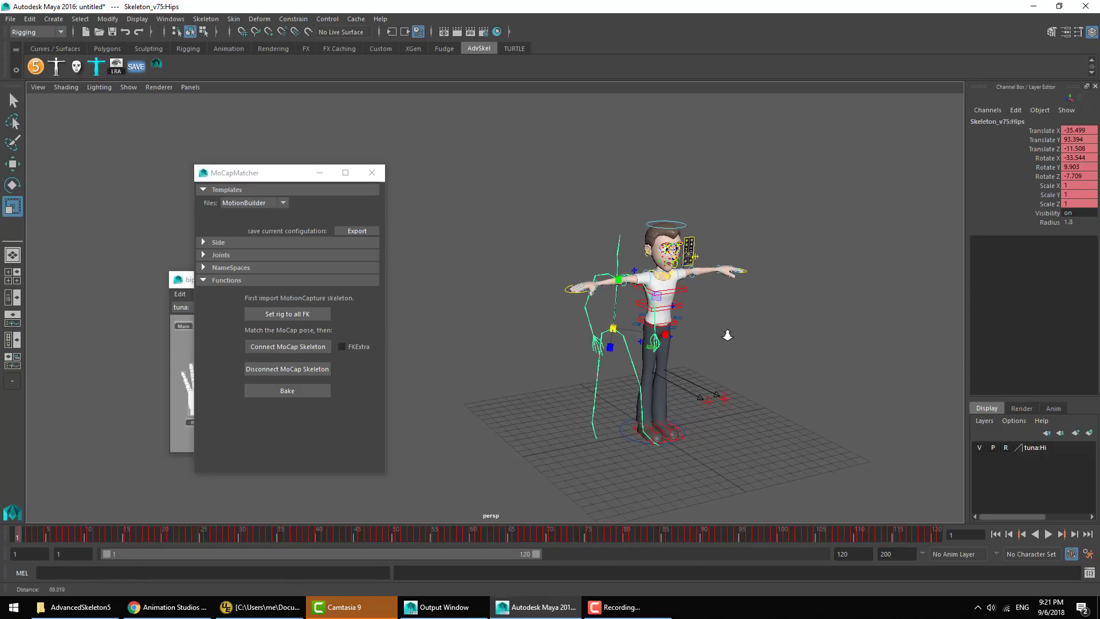
alt+right_drag(727, 336, 753, 347)
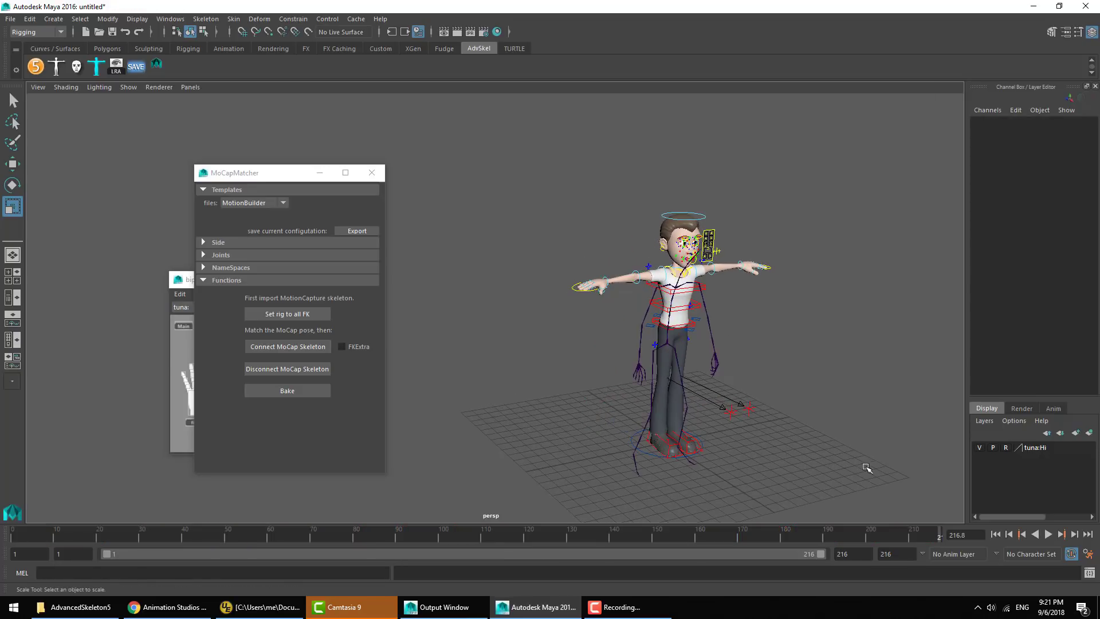
Step: Play and scrub through the mocap skeleton's animation from the first frame
click(995, 534)
click(1048, 534)
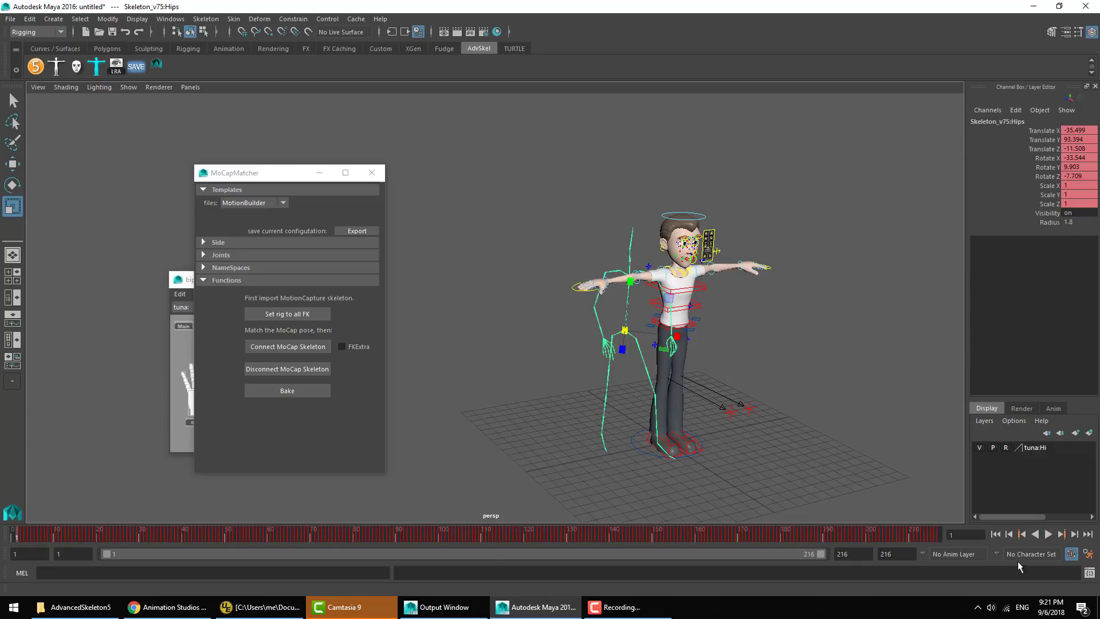
drag(830, 536, 15, 539)
click(582, 422)
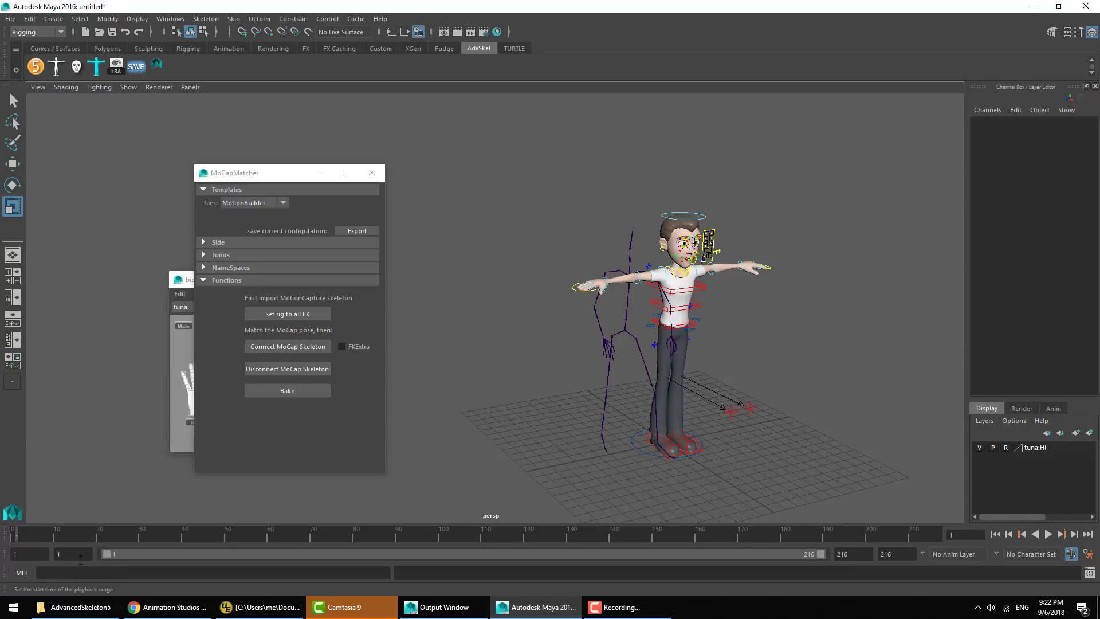
key(alt+v)
key(alt+v)
Step: Set the playback range to start at frame 0 and go to that frame
click(55, 554)
text(0)
key(Return)
click(14, 536)
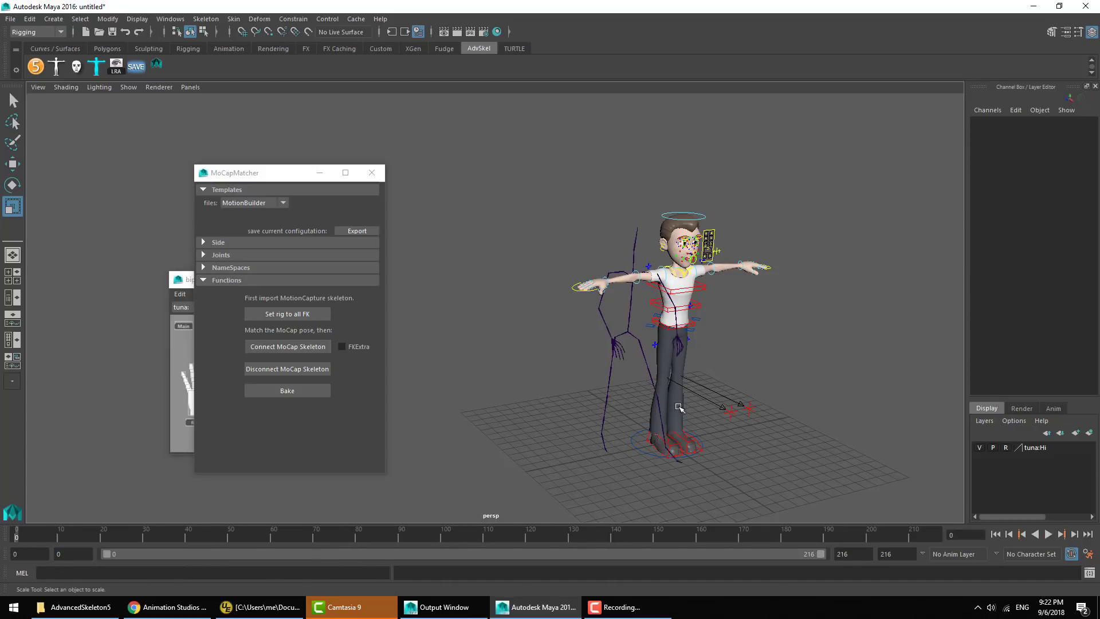
Step: Set the rotations of the mocap skeleton's hips and leg joints to 0 at frame 0
alt+drag(679, 407, 653, 354)
click(630, 352)
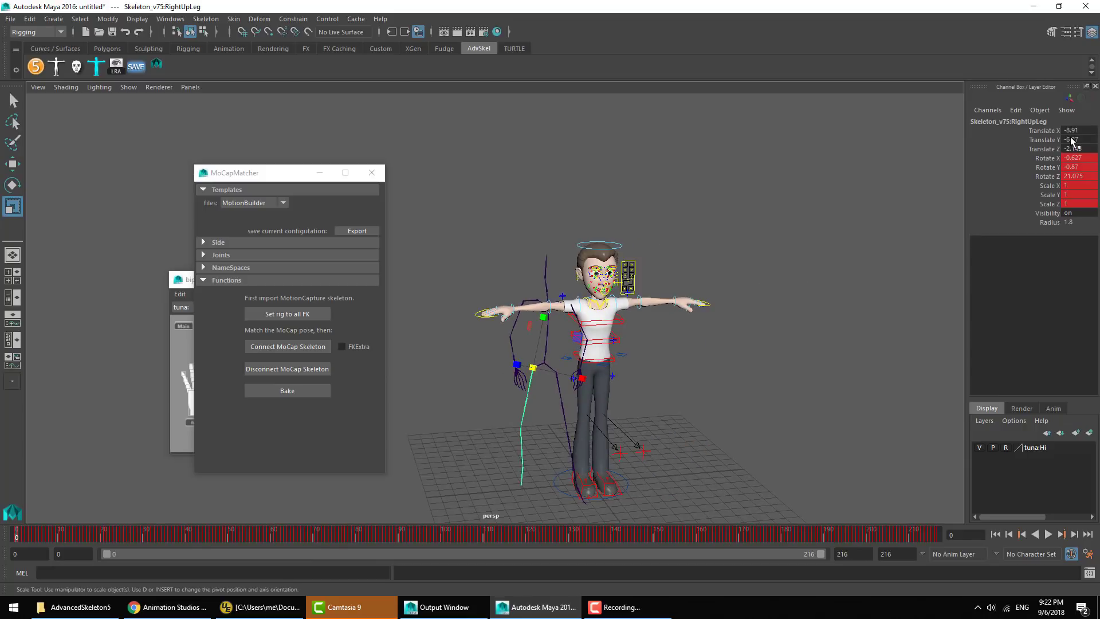
text(0)
click(556, 372)
drag(1079, 158, 1074, 177)
click(530, 423)
click(545, 363)
text(0)
key(Down)
key(Down)
key(Down)
key(Down)
key(Down)
key(q)
Step: Zero the rotations of the mocap skeleton's spine and arm joints at frame 0 to form a T-pose
click(547, 356)
click(521, 320)
click(978, 448)
text(0)
click(572, 310)
text(0e)
click(521, 308)
text(0)
click(547, 311)
click(484, 315)
text(0)
click(447, 322)
text(0)
key(Return)
key(Up)
text(0)
click(641, 302)
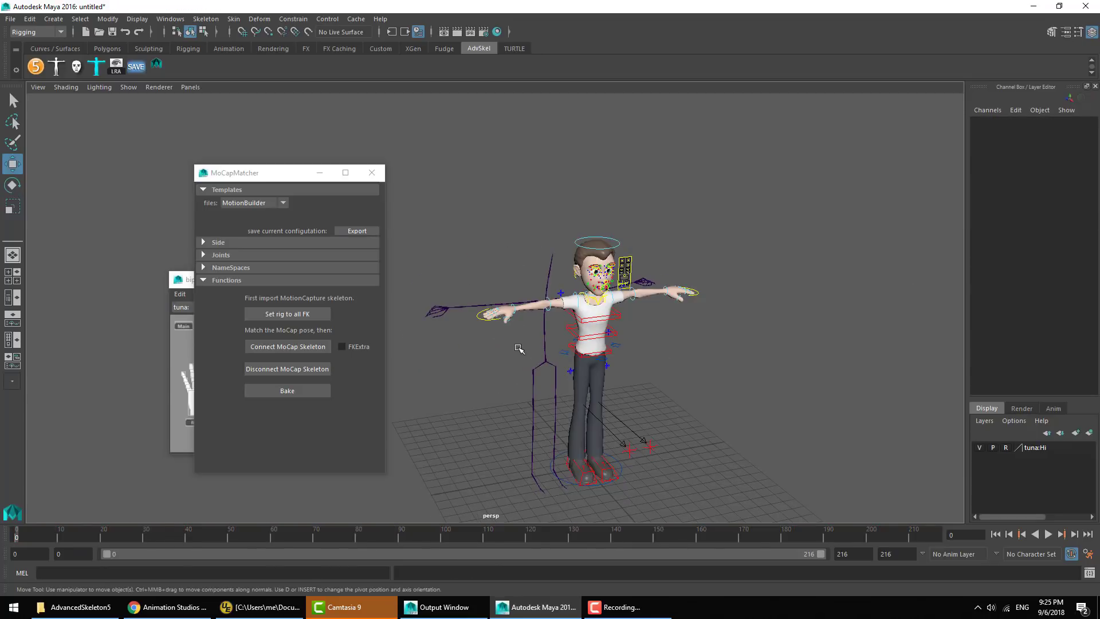
Step: Select the mocap skeleton's Spine joint and play the animation to check the motion following the T-pose
click(545, 351)
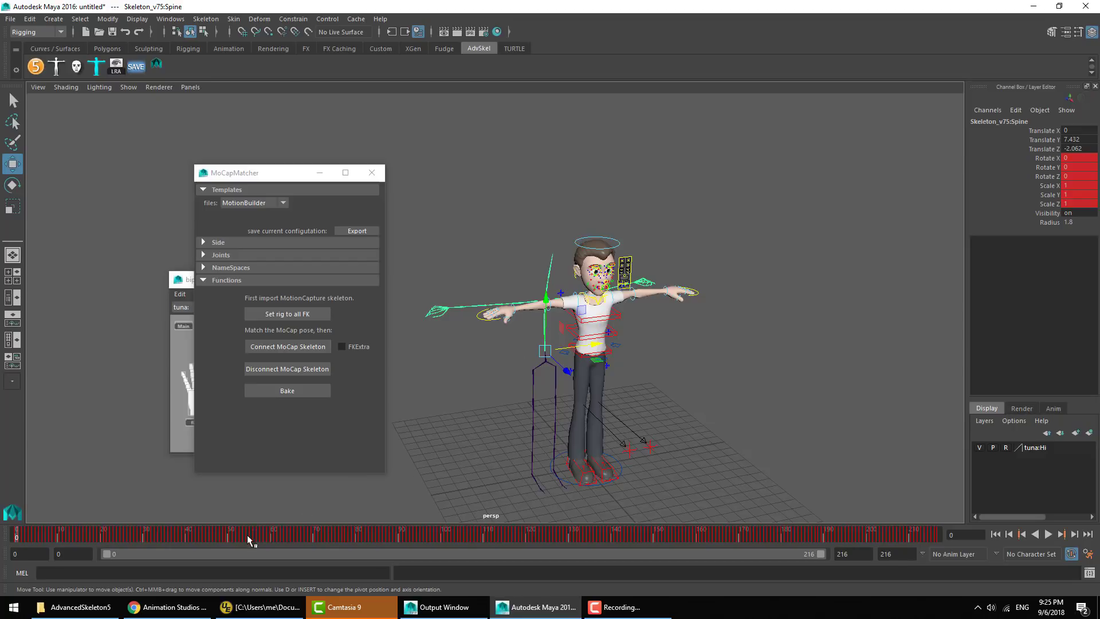
key(alt+v)
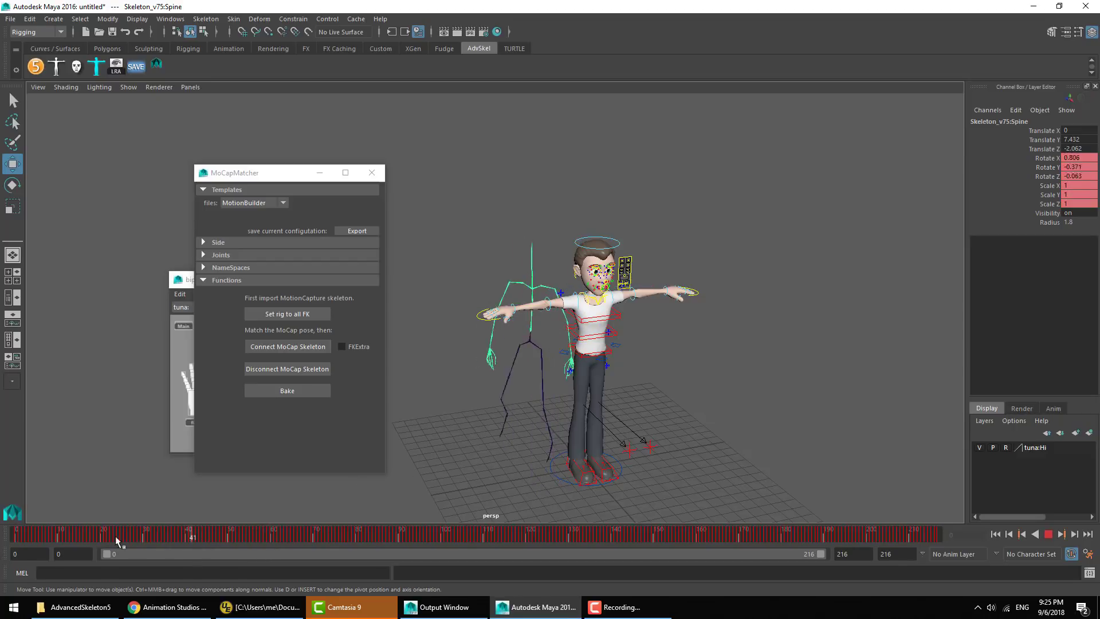
key(alt+v)
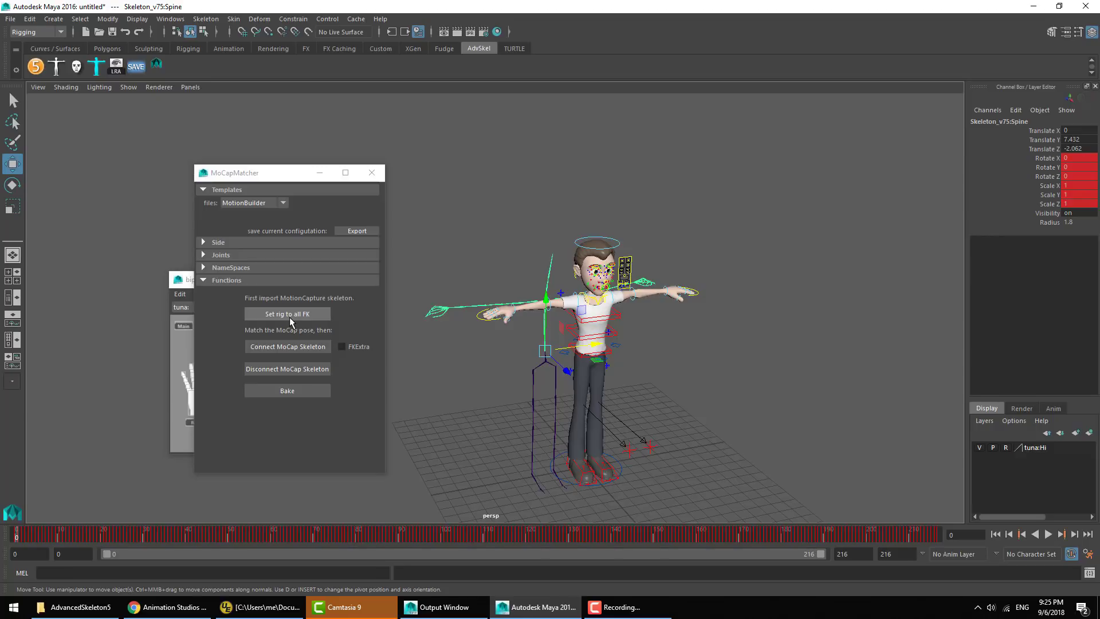
Step: Set the tuna rig to all FK and try to connect the mocap skeleton
click(287, 314)
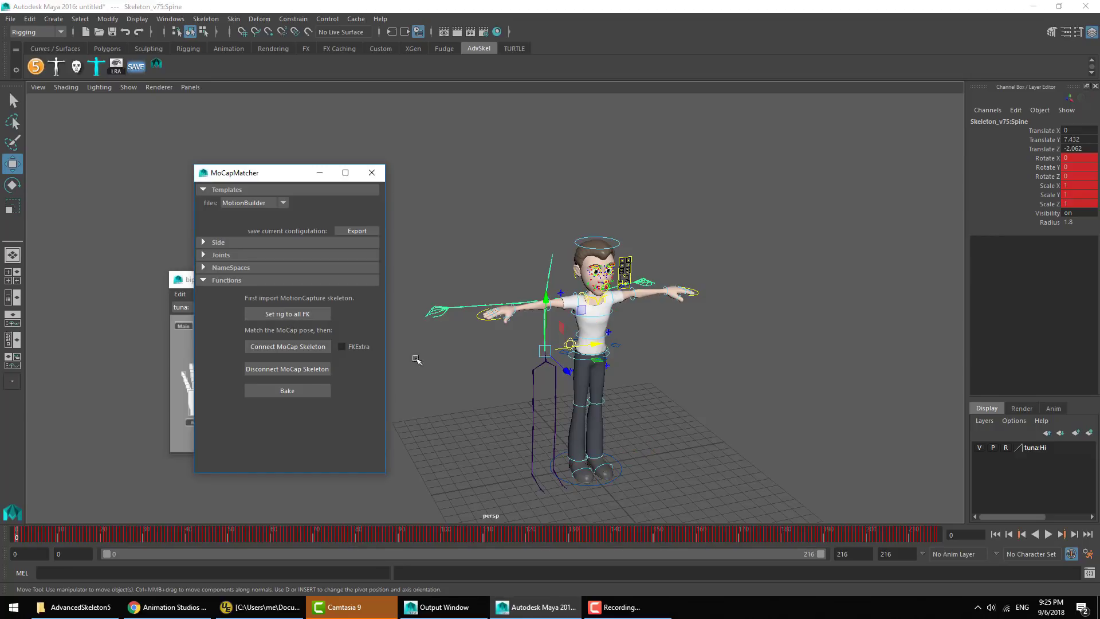
click(276, 347)
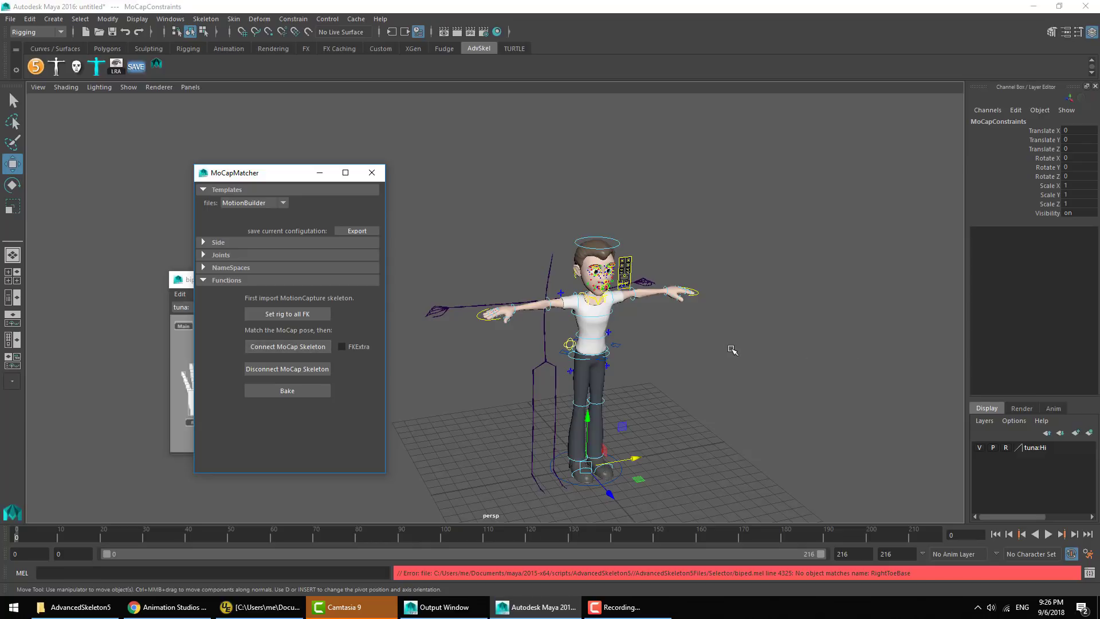
key(ctrl+z)
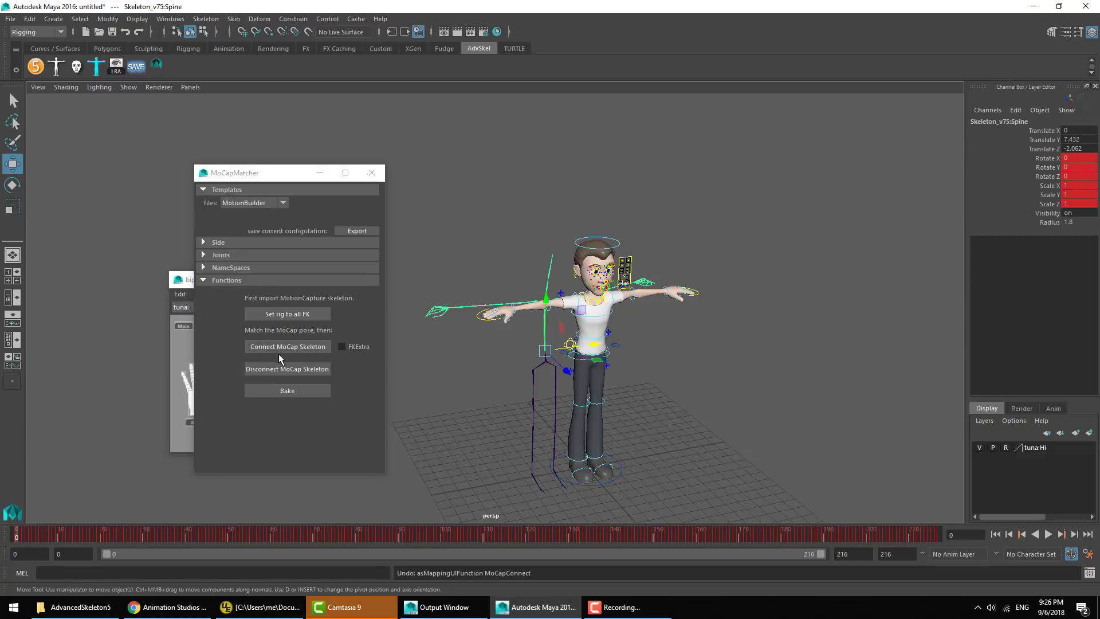
Step: Set MoCapMatcher's other namespace to Skeleton_v75 by detecting it from the mocap skeleton's right forearm joint
click(238, 267)
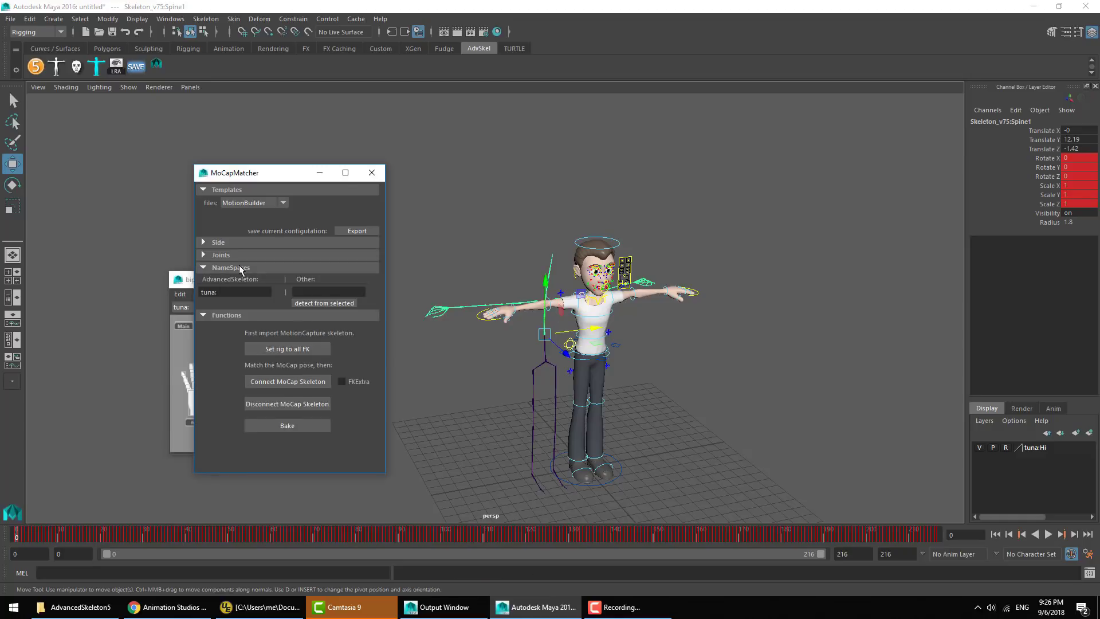
click(481, 312)
click(473, 307)
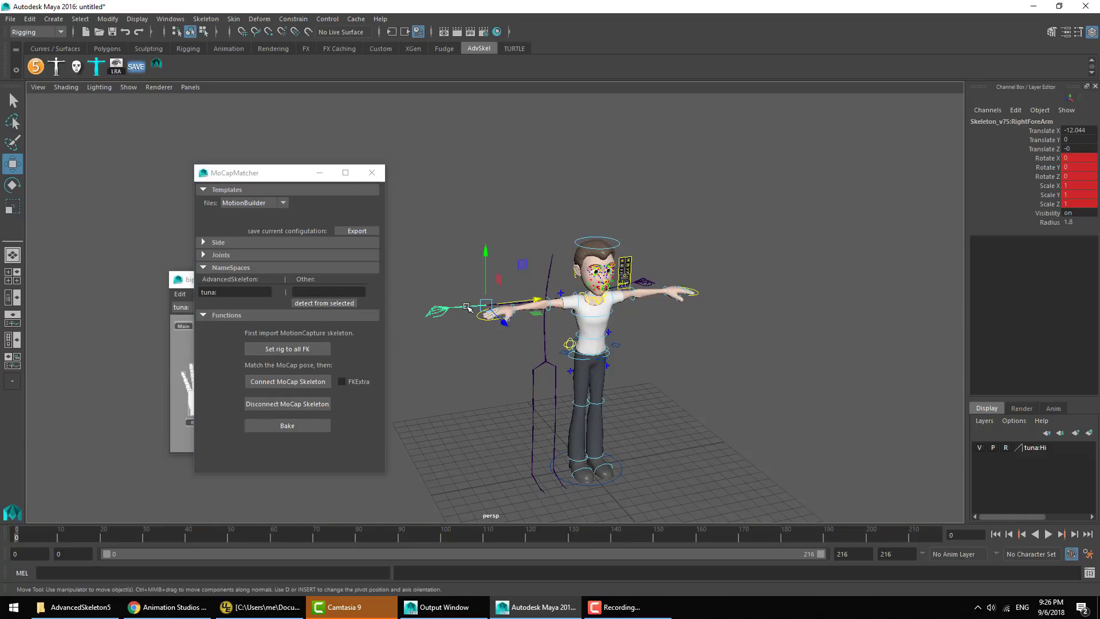
click(308, 304)
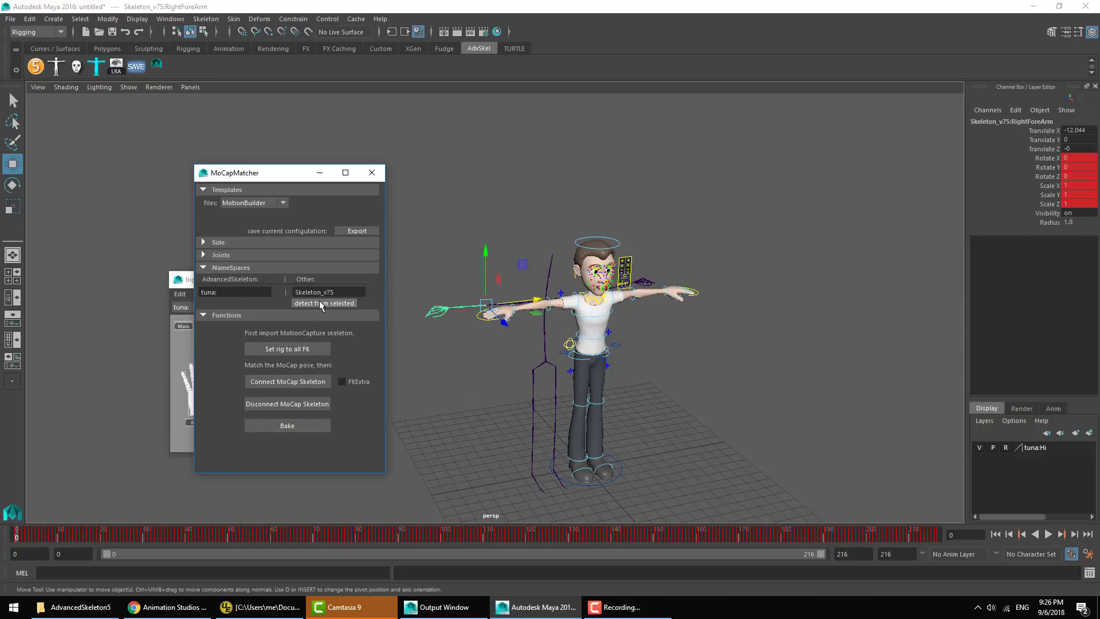
click(231, 267)
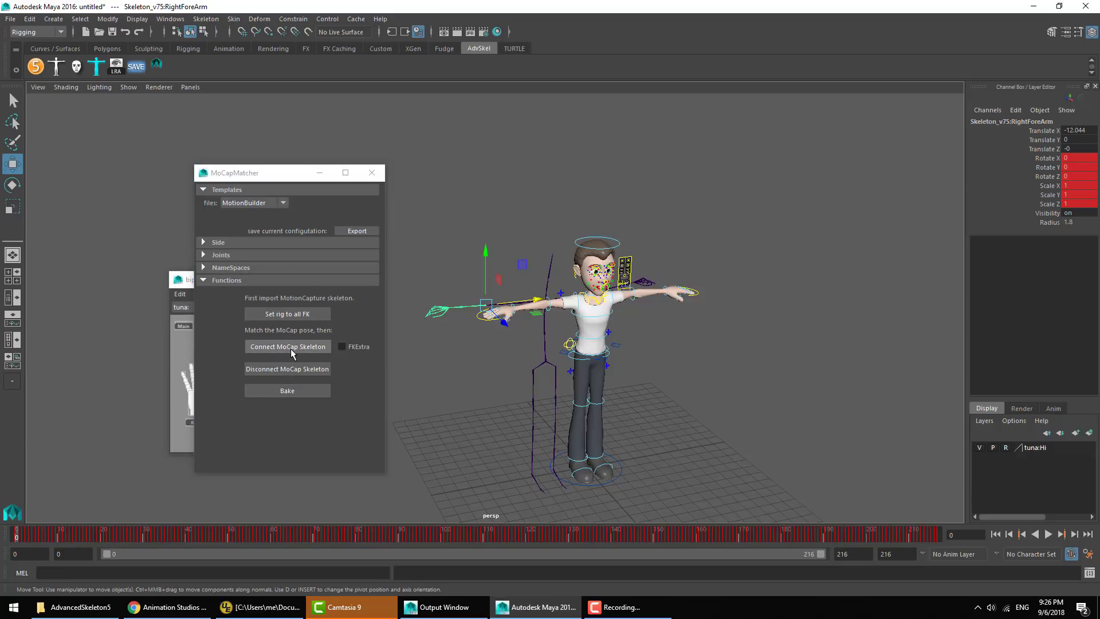
Step: Connect the mocap skeleton to the tuna rig and play the animation to check the transferred motion
click(291, 346)
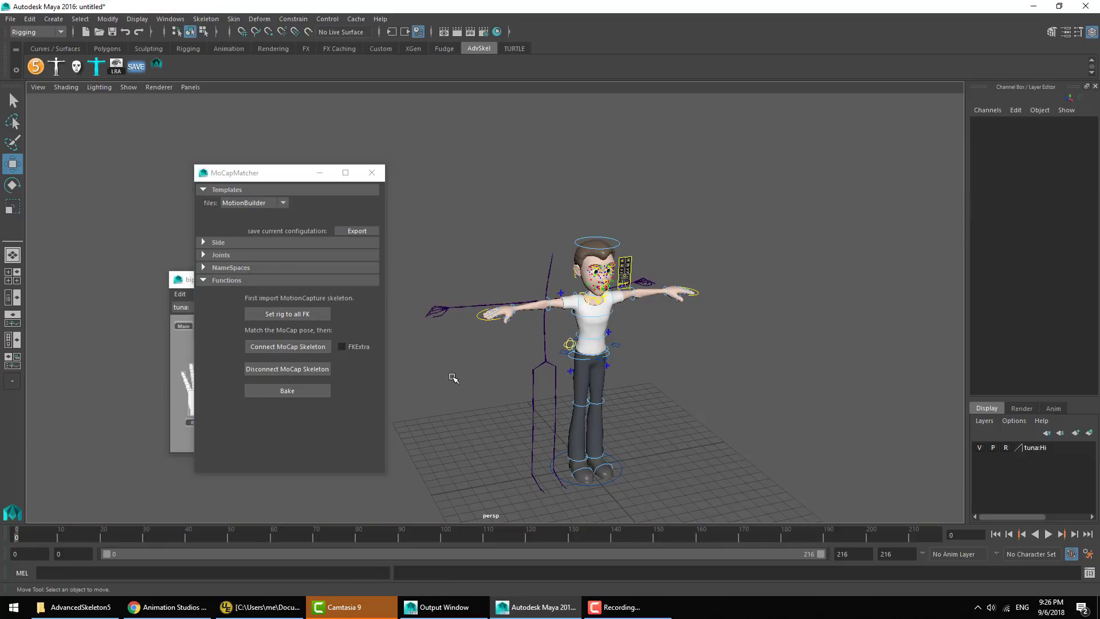
click(1048, 534)
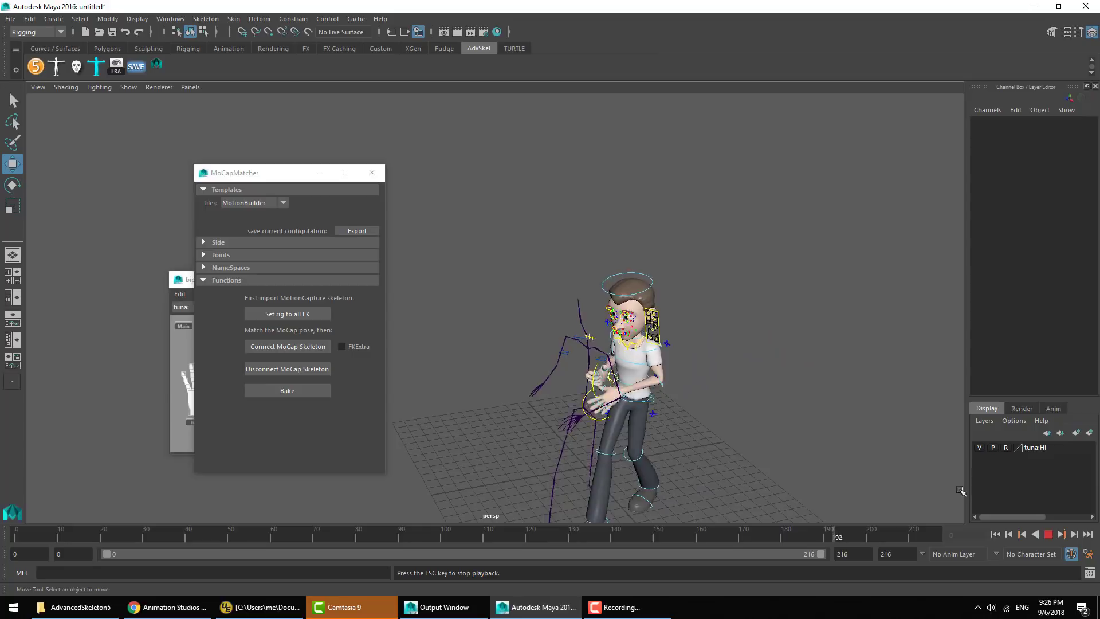
key(Escape)
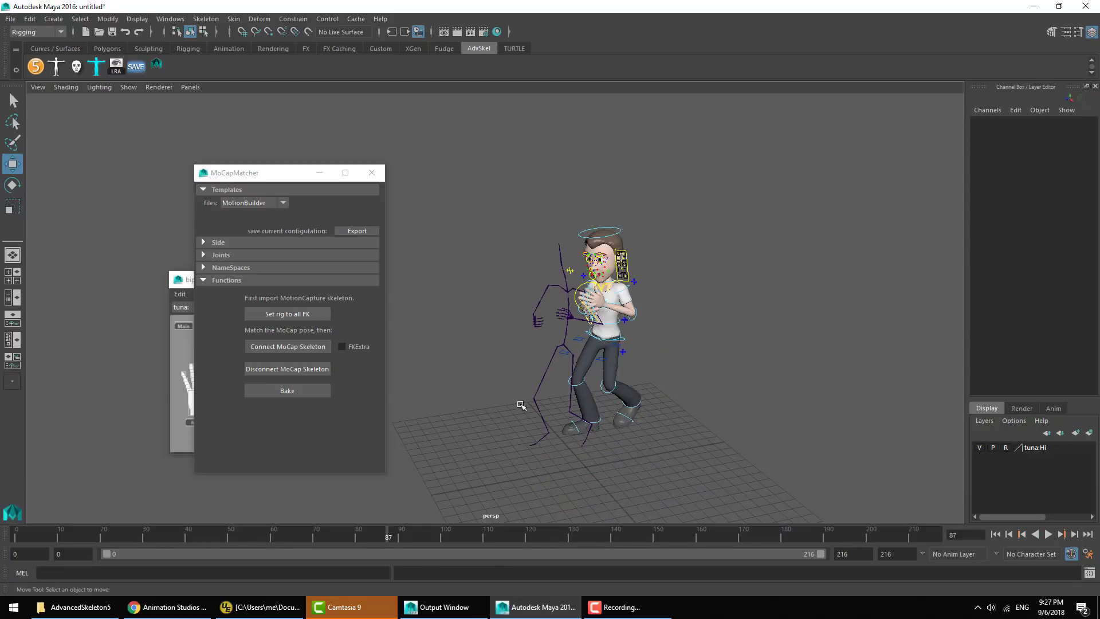
Step: Bake the mocap motion onto the tuna rig's controls and select the left knee FK control to check its keys
click(295, 390)
click(603, 391)
Step: Delete the imported mocap skeletons, the extra camera interest nodes and the MoCapConstraints group from the scene, leaving the tuna rig
key(shift+o)
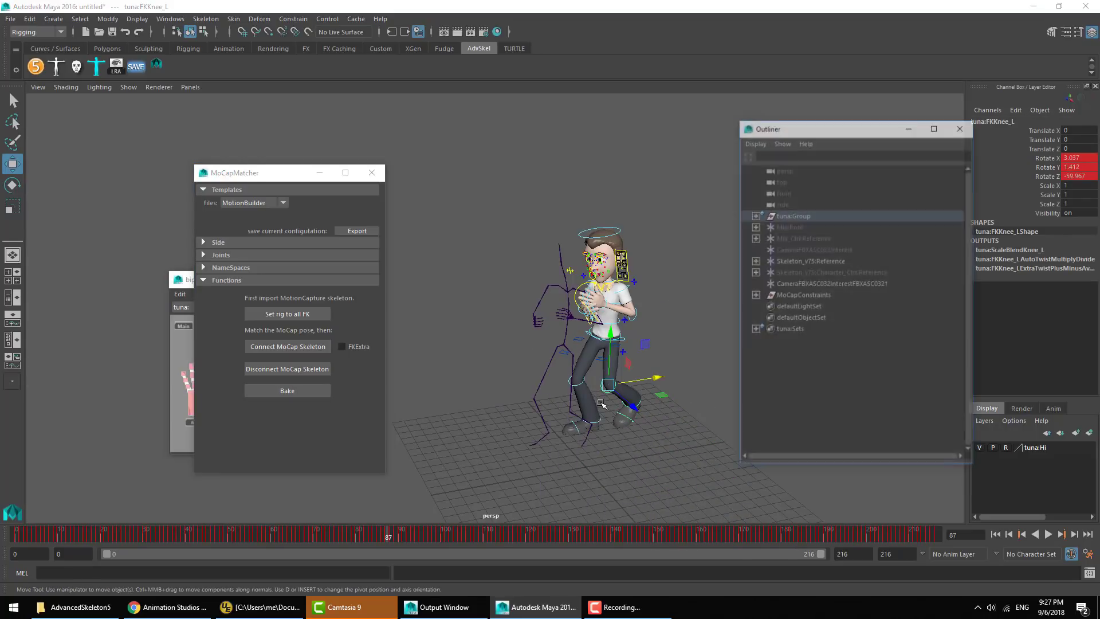
drag(800, 224, 807, 290)
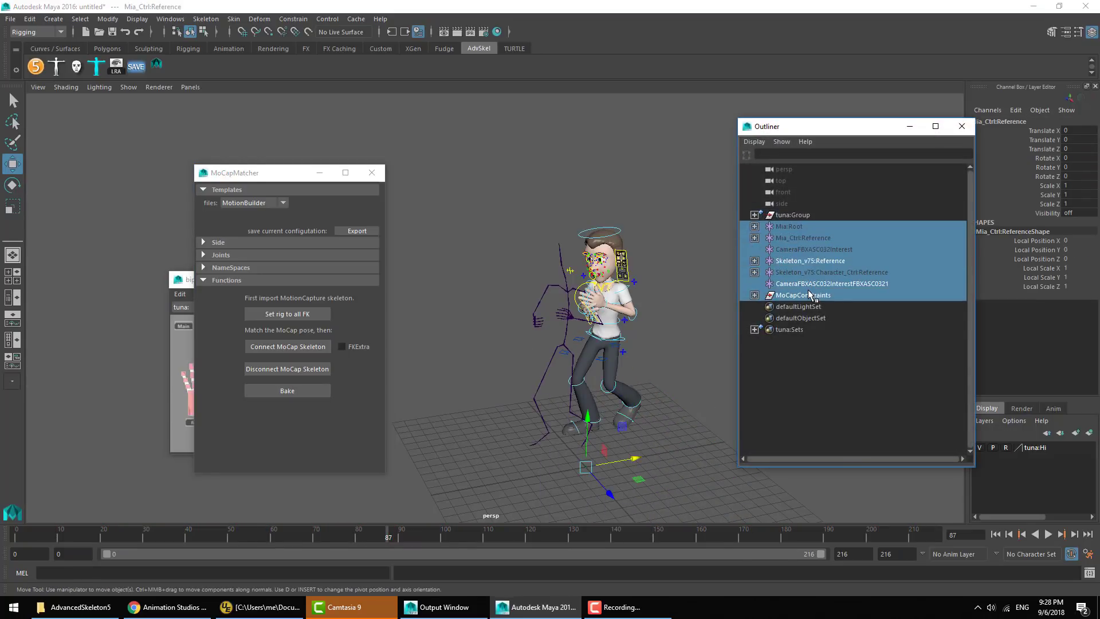
key(Delete)
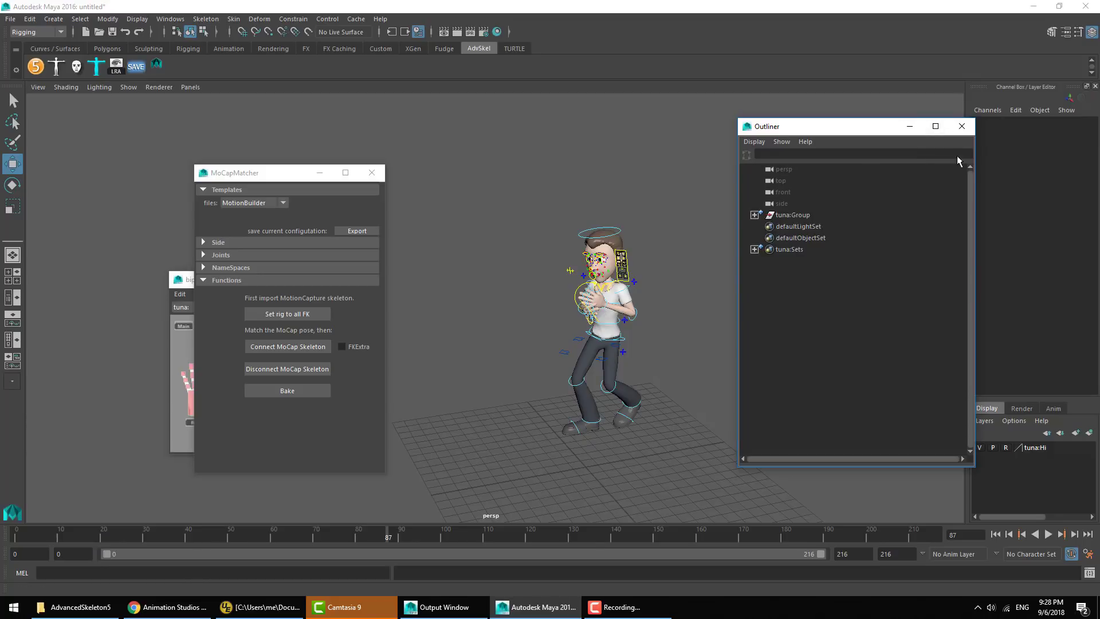
click(961, 128)
Step: Close MoCapMatcher and check the baked motion at frame 56, including the keys on the right ankle FK control
mouse_move(438, 531)
mouse_down()
mouse_move(256, 538)
mouse_move(565, 540)
mouse_move(207, 535)
mouse_move(257, 536)
mouse_up()
click(372, 172)
click(570, 413)
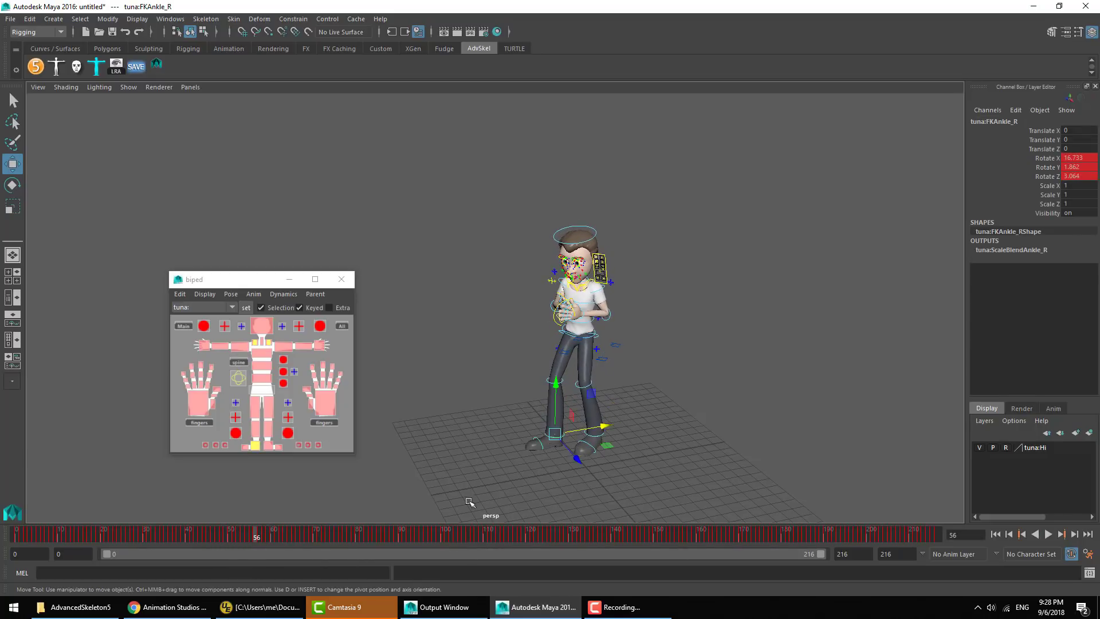
click(558, 464)
Step: Bake the tuna rig's left leg animation from FK to IK
click(277, 295)
mouse_move(246, 295)
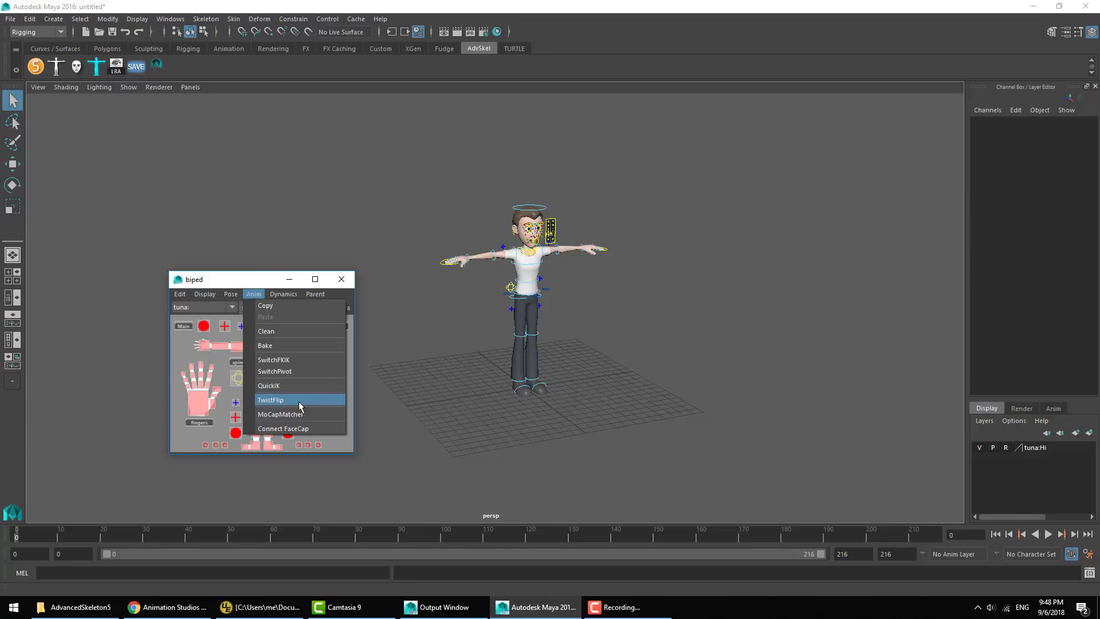
mouse_move(282, 294)
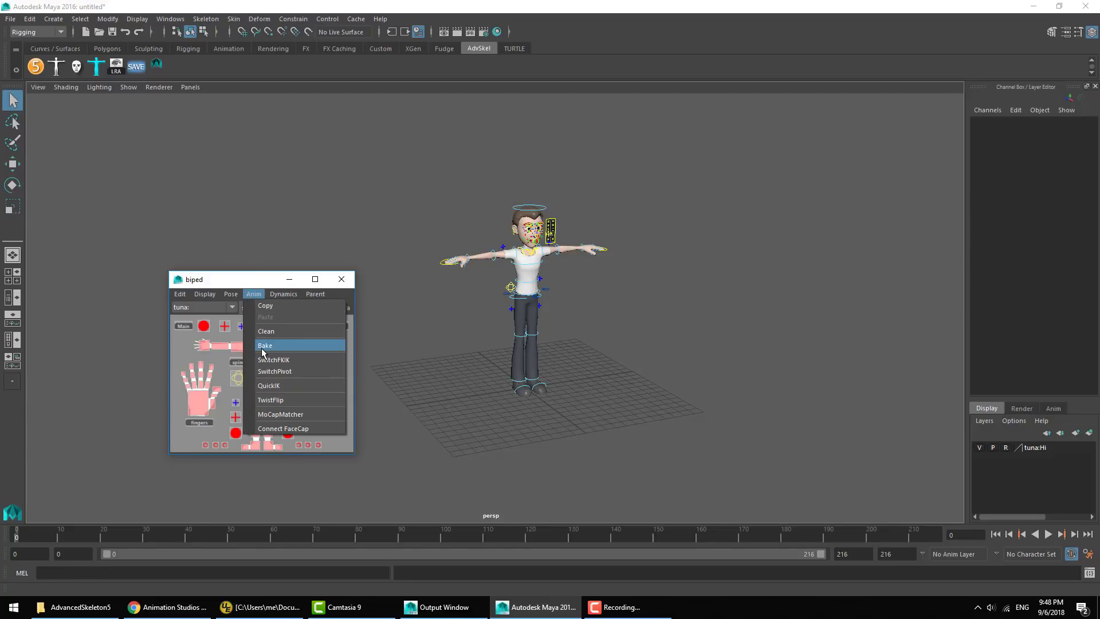
click(270, 346)
drag(768, 155, 629, 280)
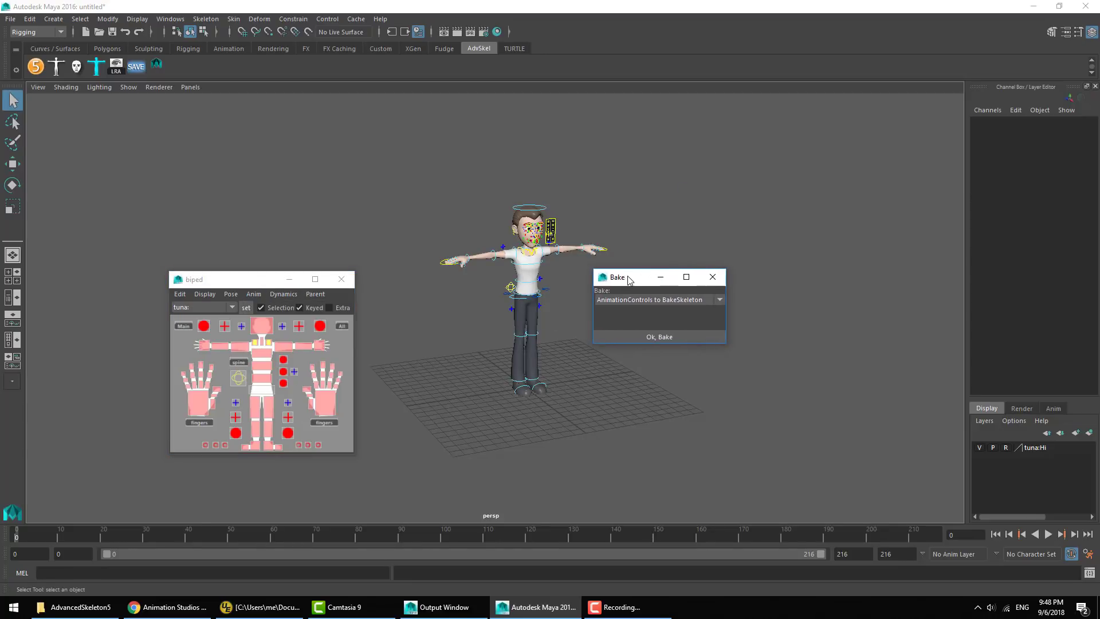
click(639, 304)
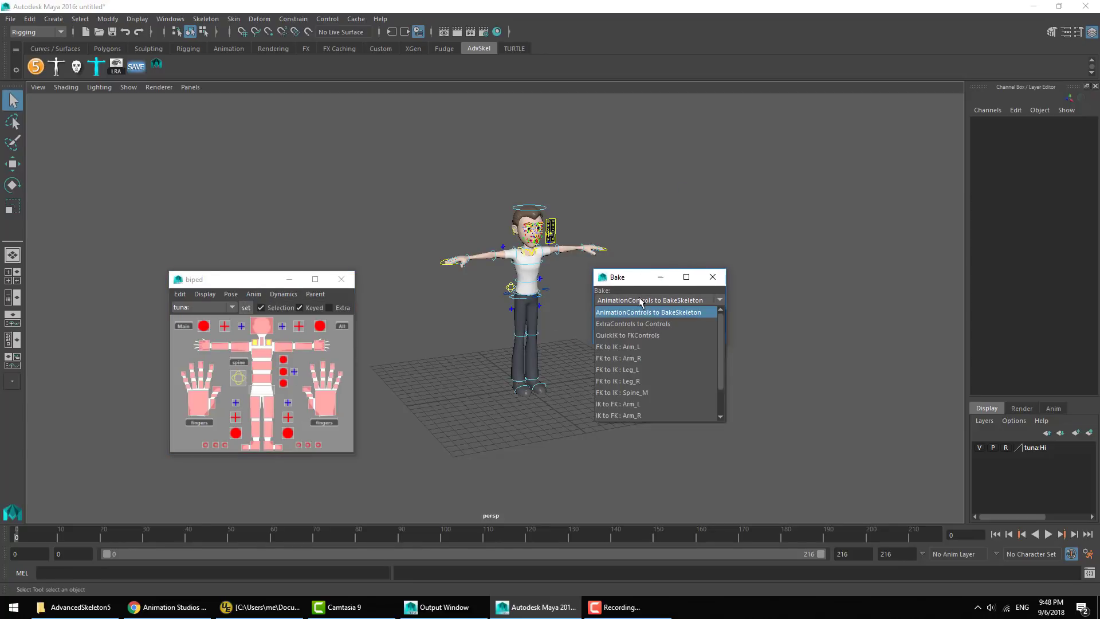
click(635, 369)
click(652, 338)
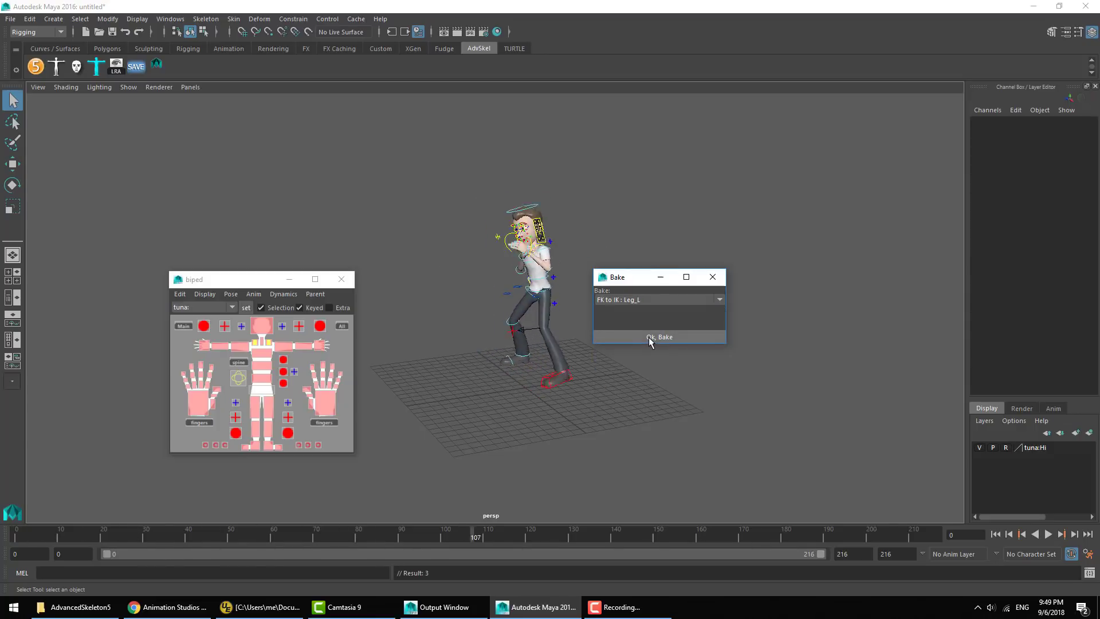
Step: Bake the tuna rig's right leg animation from FK to IK
click(637, 299)
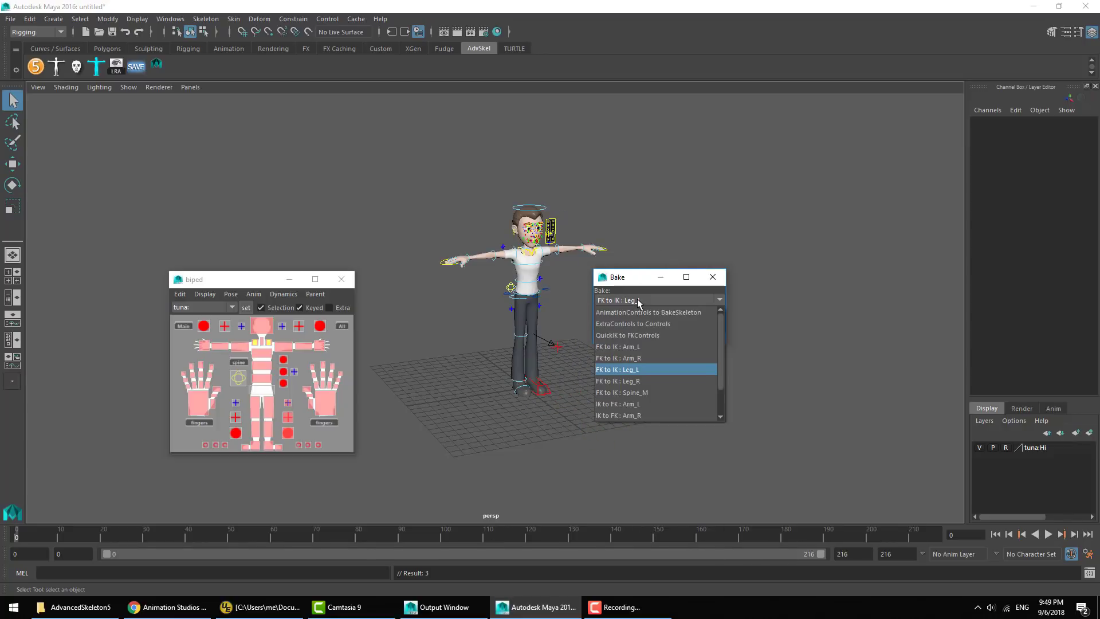
click(636, 381)
click(648, 338)
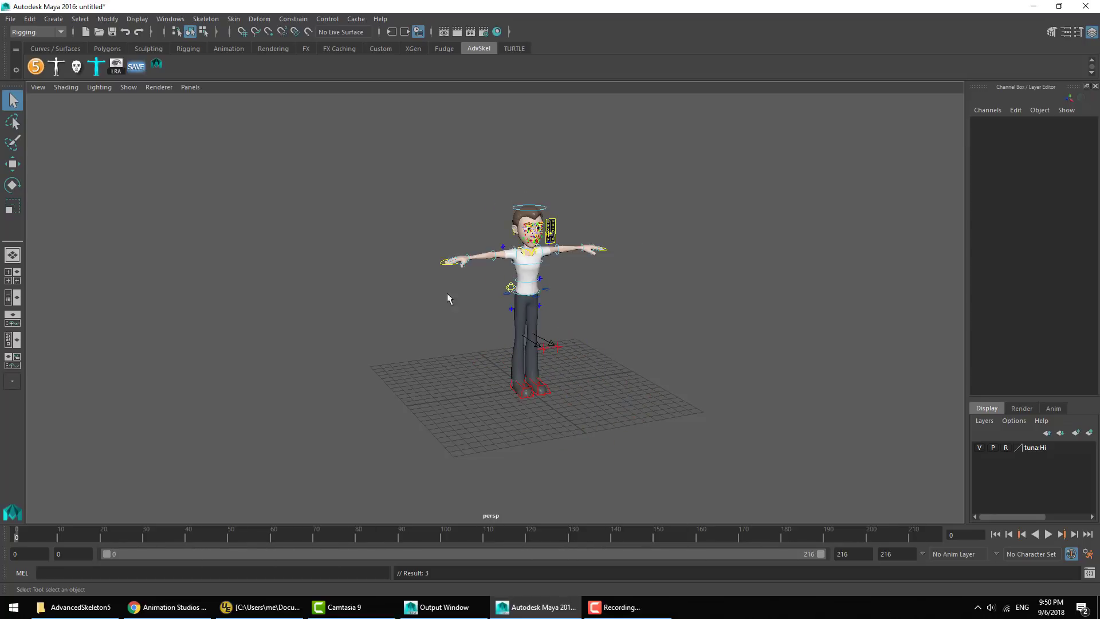
Step: Play the animation and examine the whole character's motion with the legs in IK
key(alt+v)
click(1049, 534)
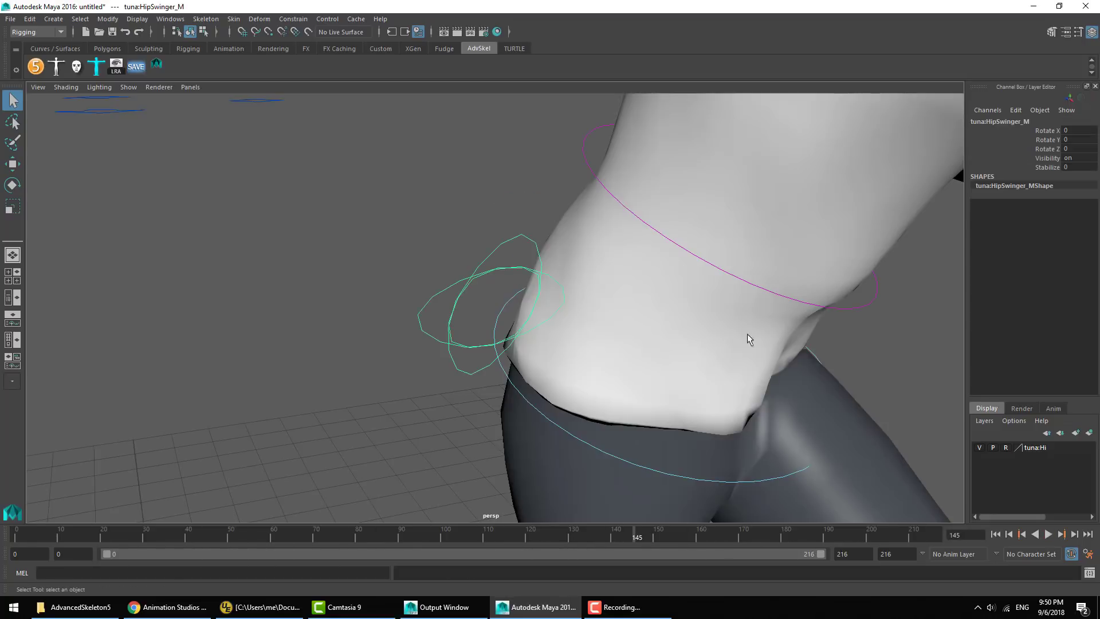
scroll(748, 331, down, 8)
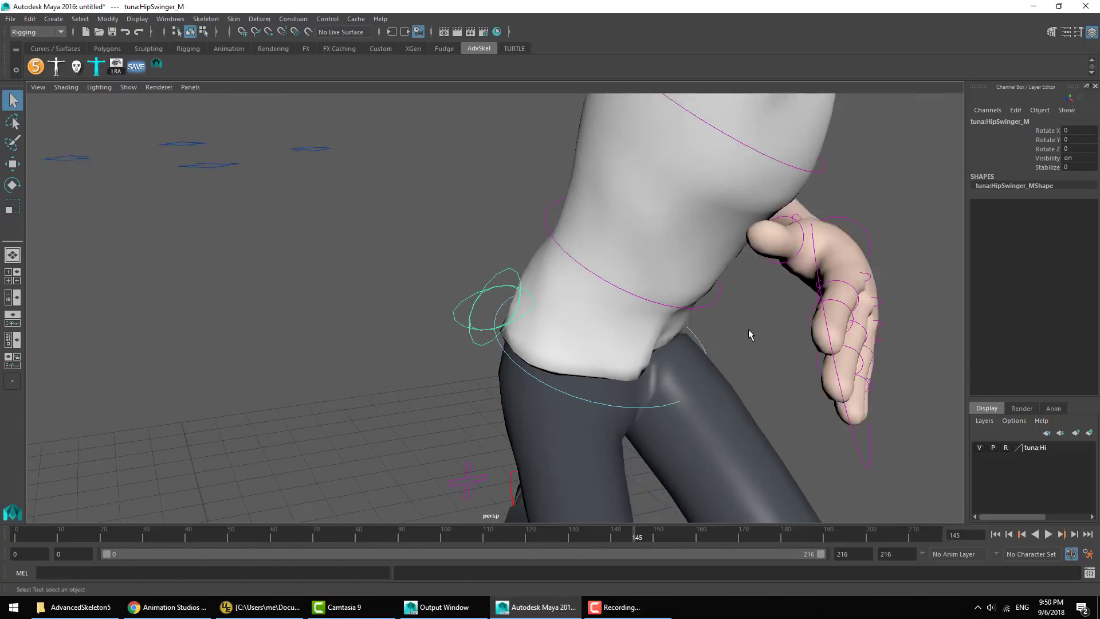
scroll(818, 332, down, 3)
alt+drag(791, 324, 724, 299)
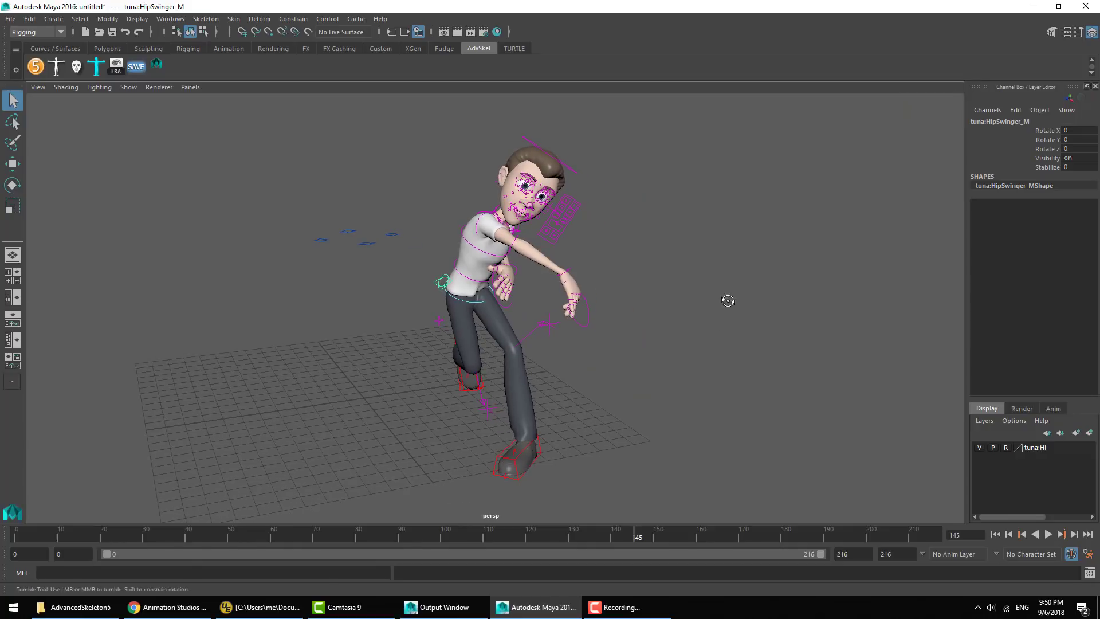
click(627, 361)
alt+drag(626, 361, 621, 349)
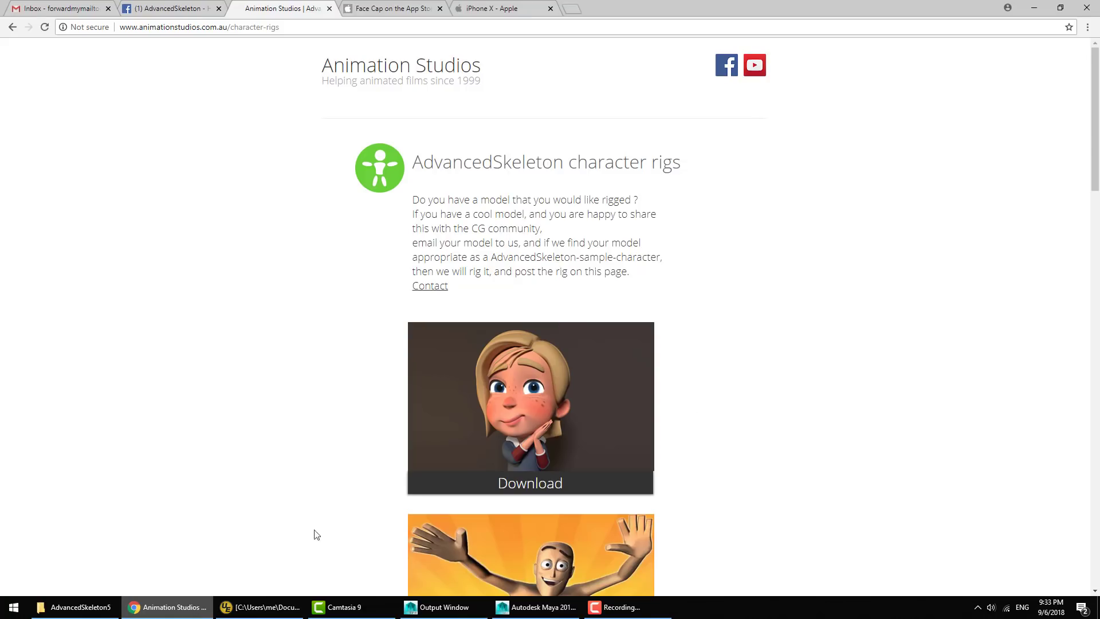